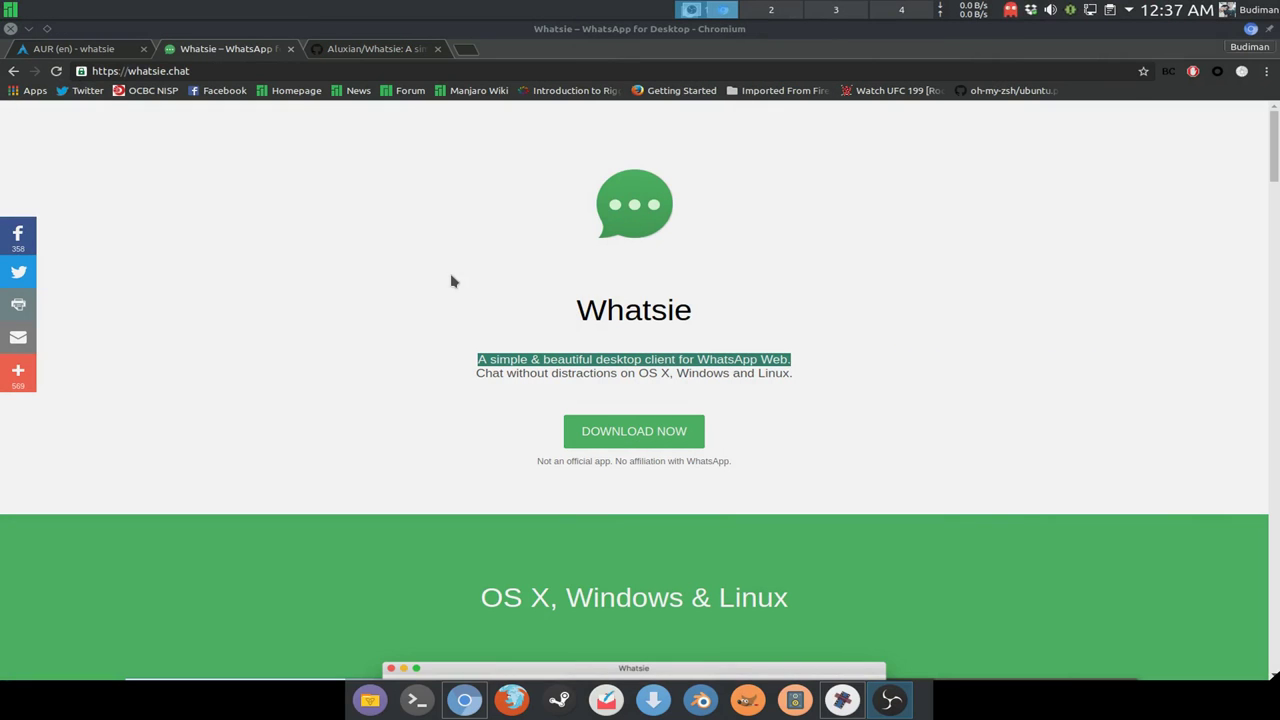
# Read the Whatsie home page's tagline, supported platforms, unofficial-app disclaimer and feature overview
pyautogui.moveTo(460, 363); pyautogui.dragTo(796, 356)
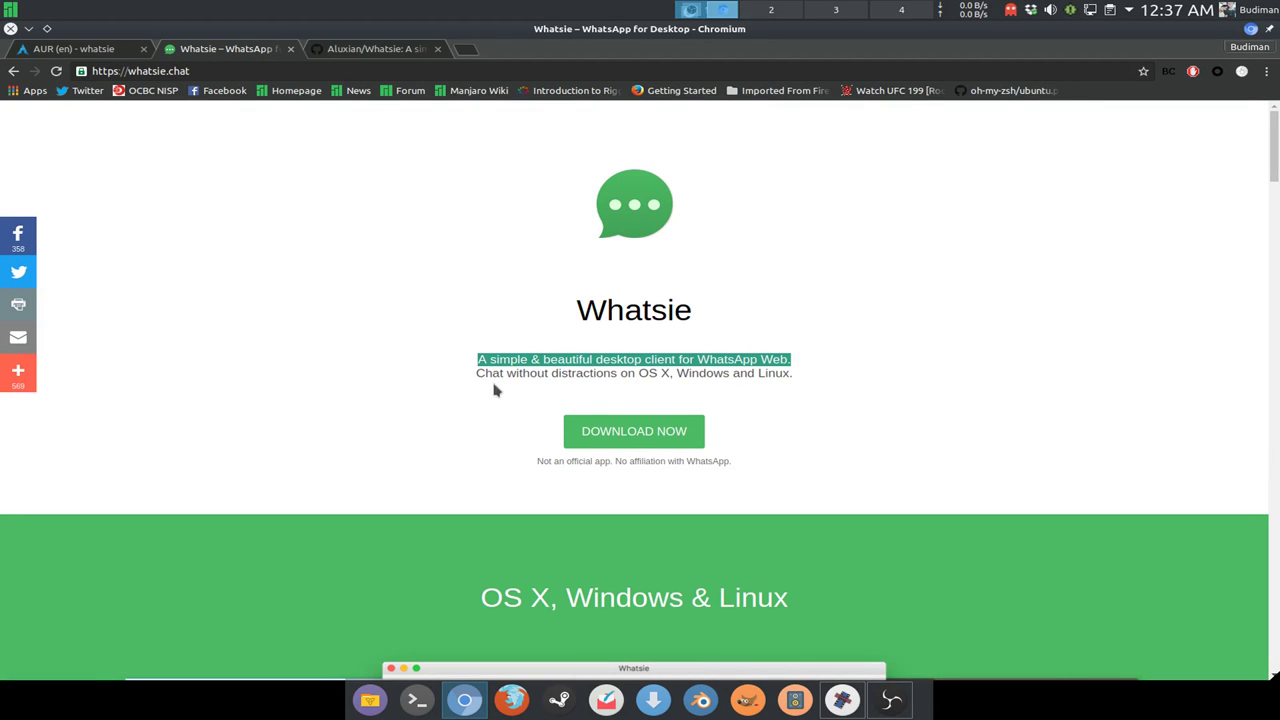
pyautogui.moveTo(480, 375); pyautogui.dragTo(815, 374)
pyautogui.scroll(-1, 703, 380)
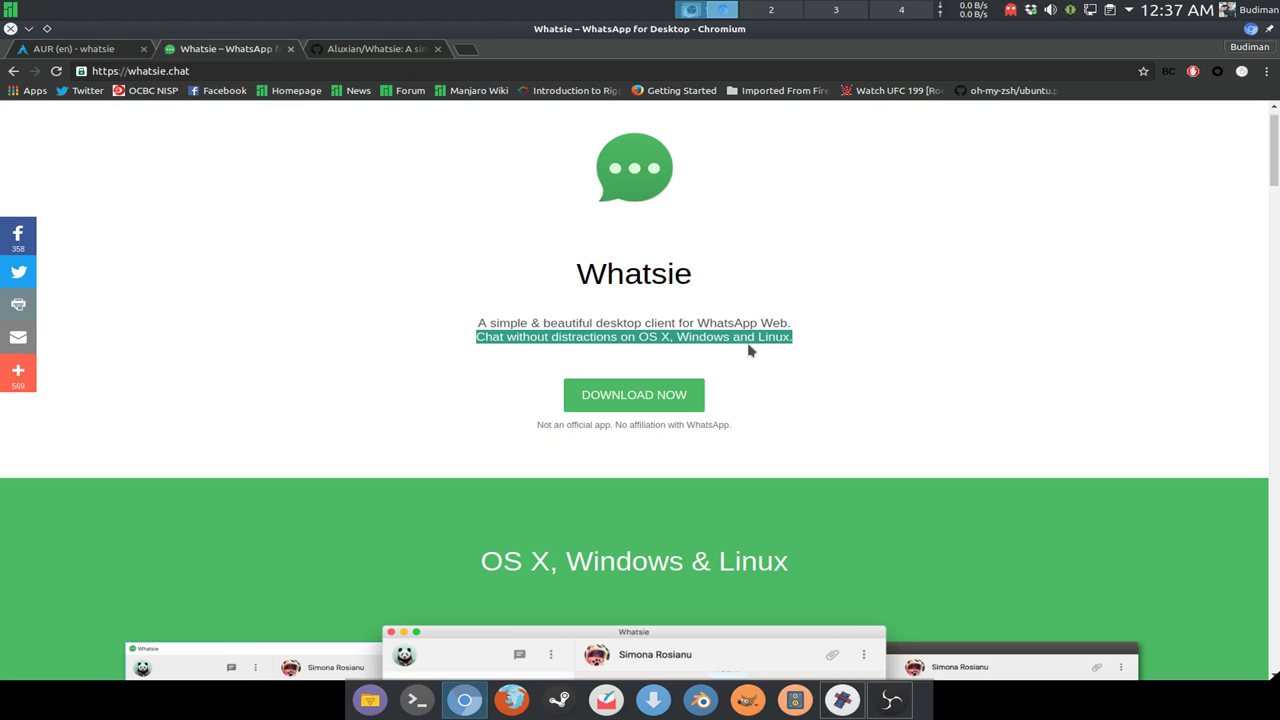
pyautogui.scroll(-4, 740, 345)
pyautogui.moveTo(533, 244); pyautogui.dragTo(606, 248)
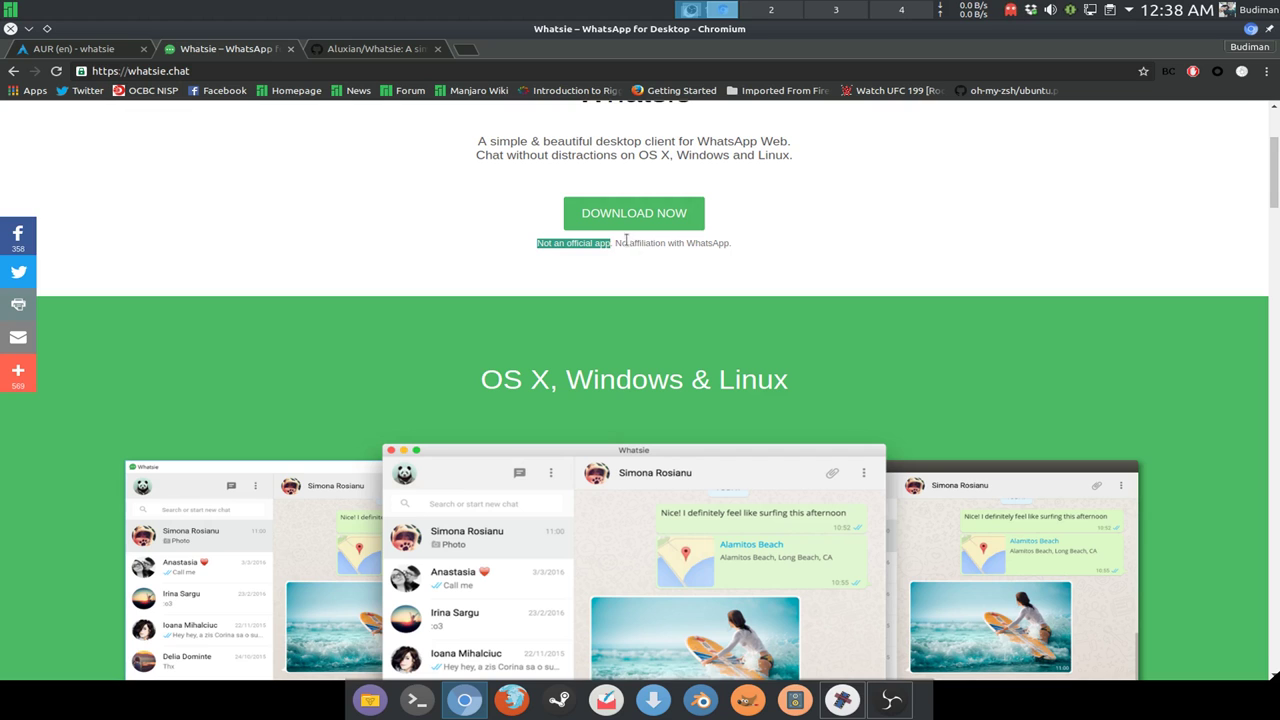
pyautogui.moveTo(614, 243); pyautogui.dragTo(726, 259)
pyautogui.scroll(-8, 769, 258)
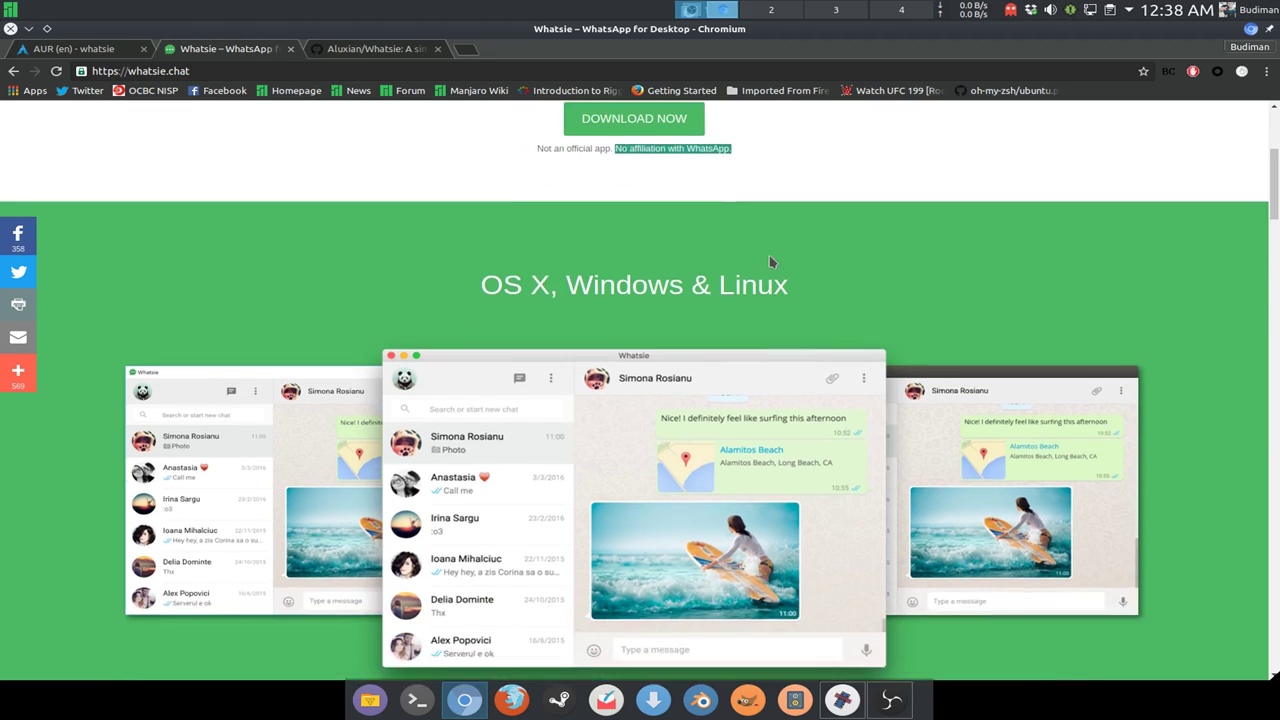
pyautogui.scroll(-2, 781, 268)
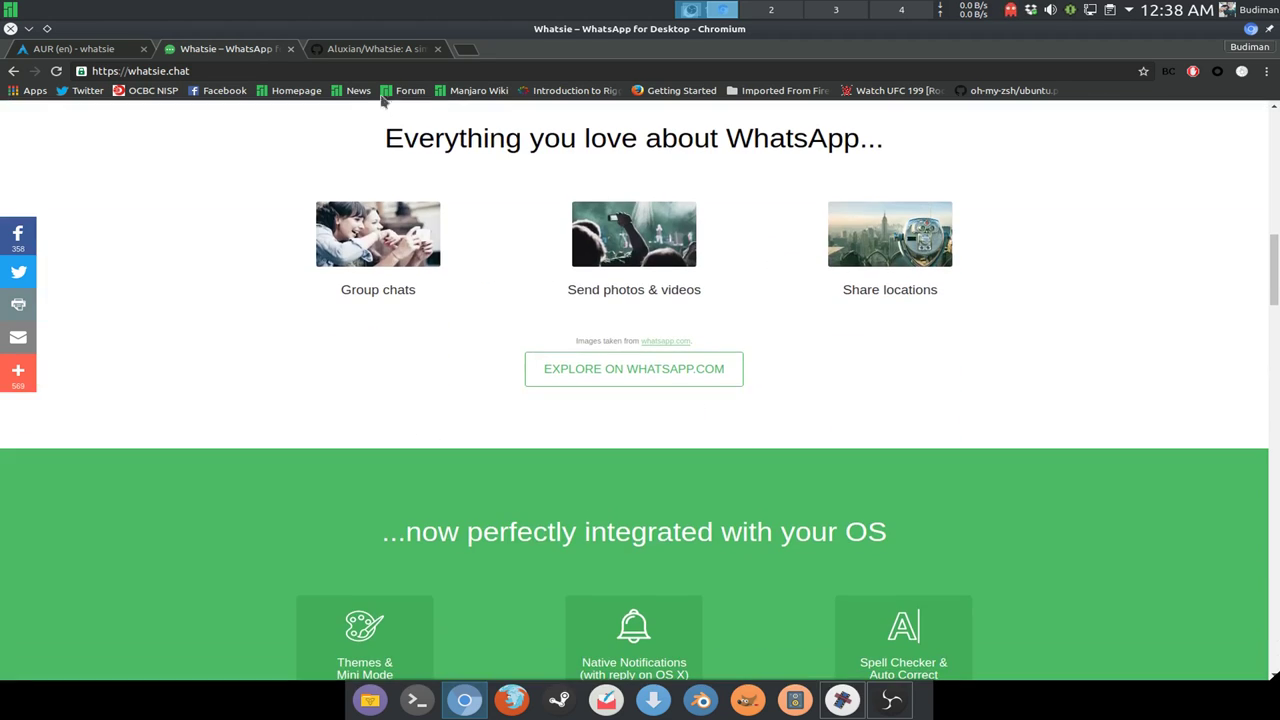
# Switch to the Whatsie GitHub repository page and skim its file list and README
pyautogui.click(372, 50)
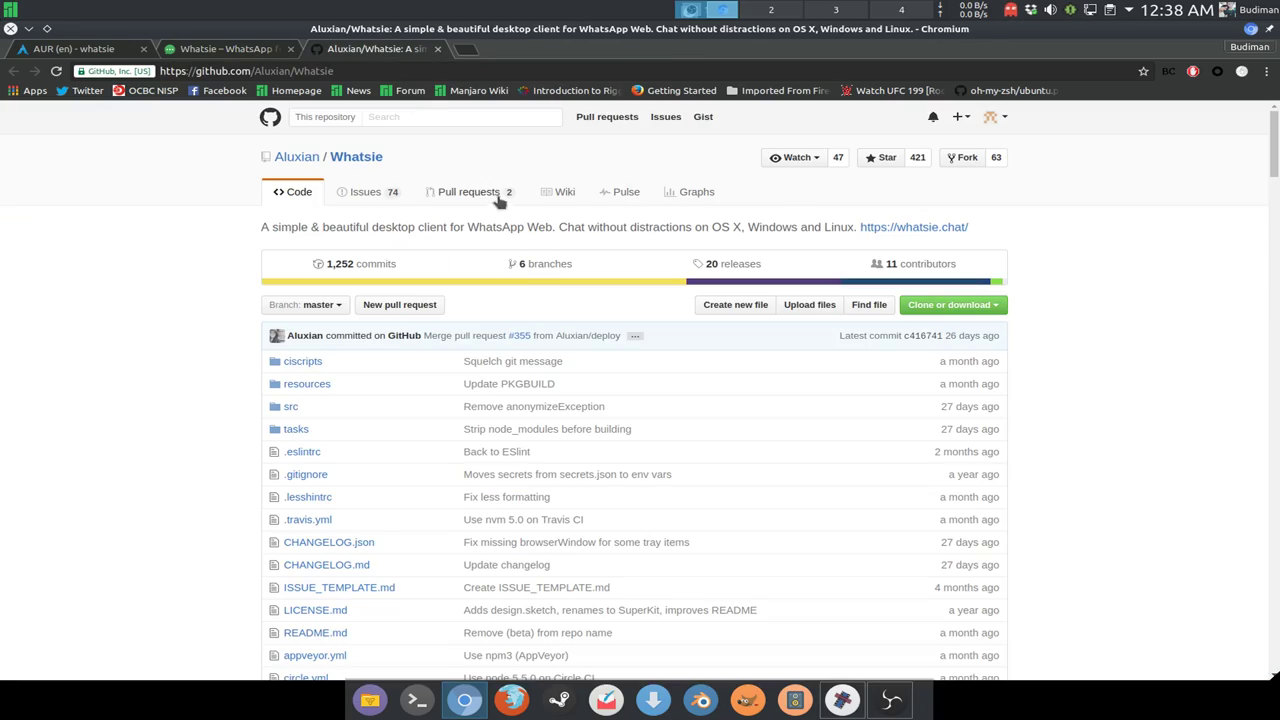
pyautogui.scroll(-5, 590, 353)
pyautogui.scroll(-15, 590, 353)
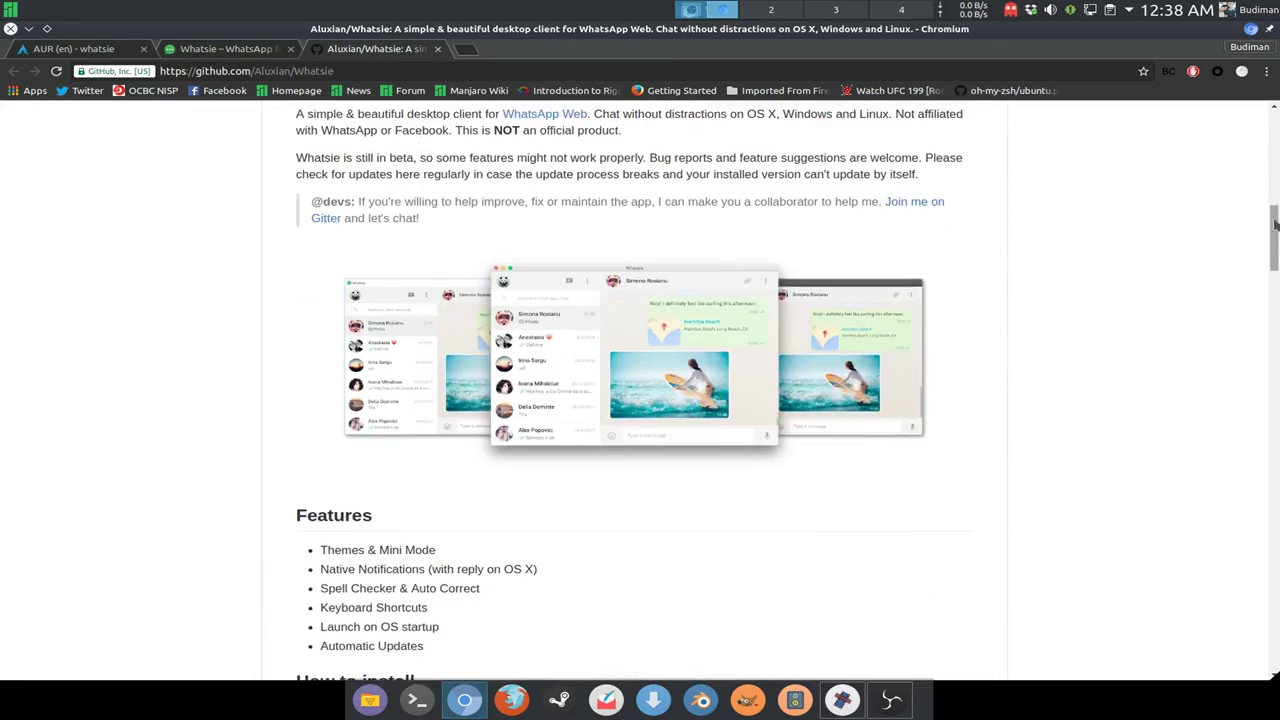
pyautogui.scroll(18, 880, 360)
pyautogui.scroll(-2, 880, 360)
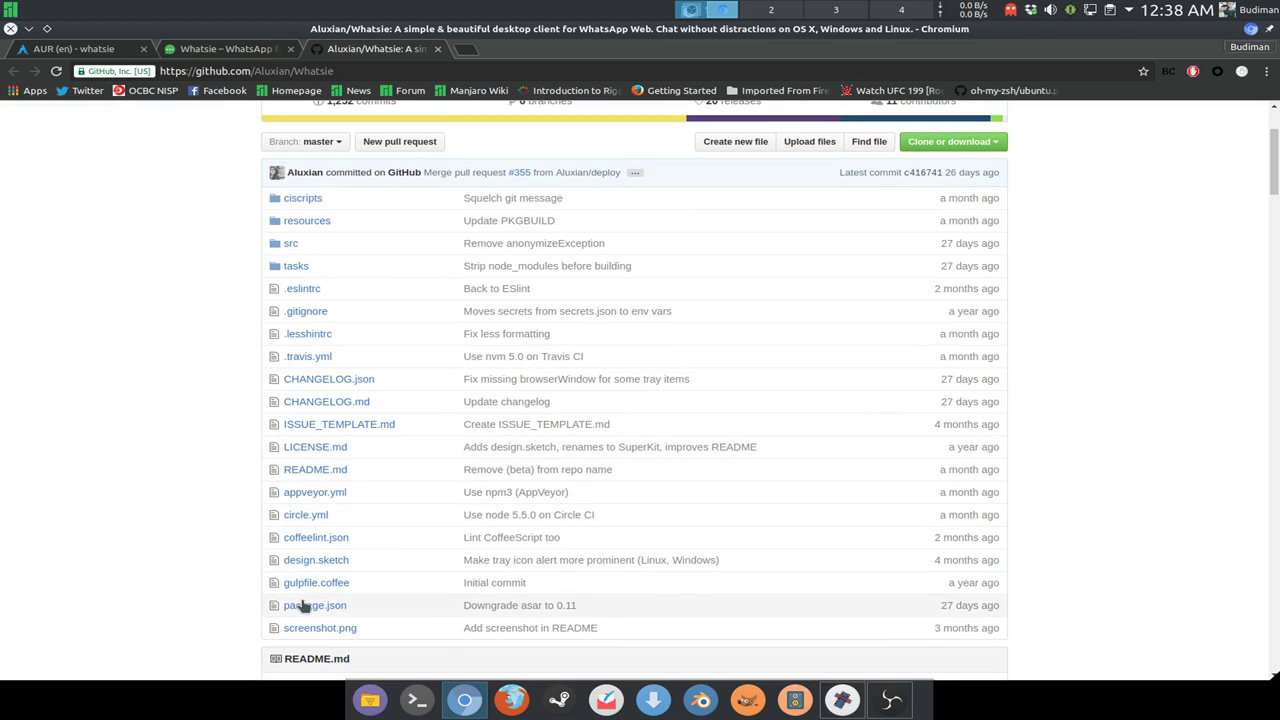
# Open the repository's LICENSE.md, read the rights it grants, and return to the repository page
pyautogui.click(300, 448)
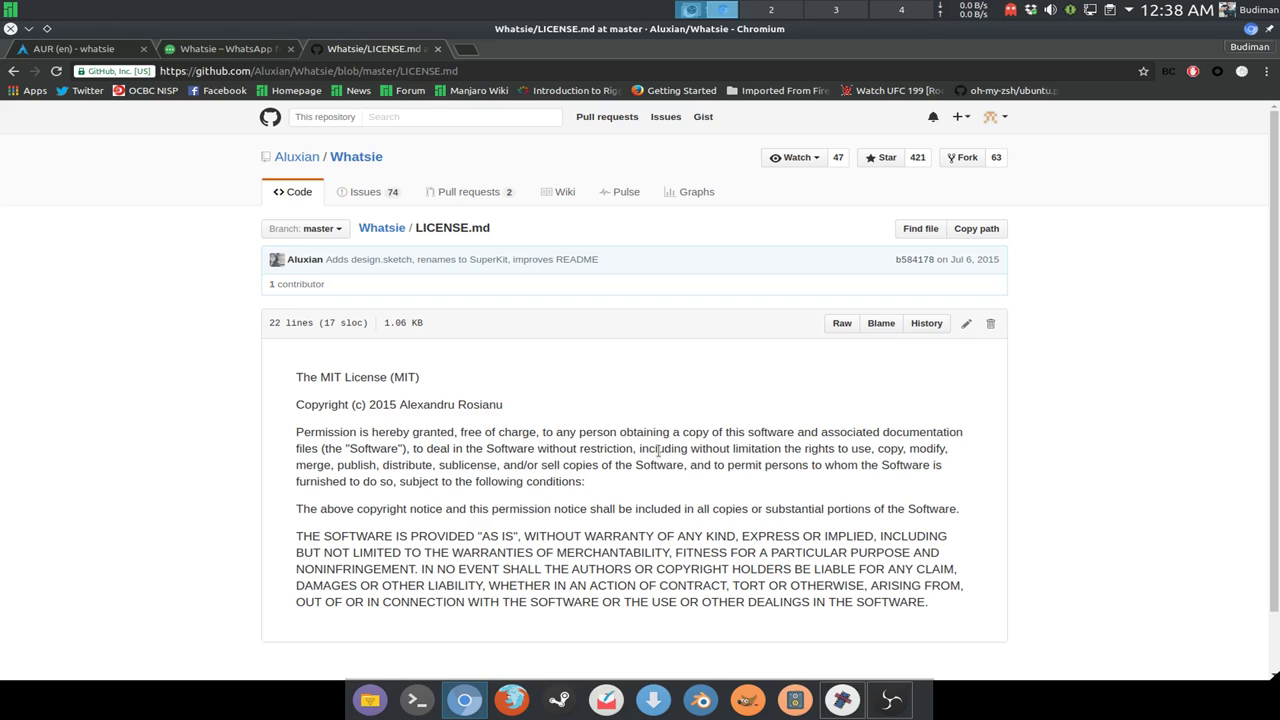
pyautogui.moveTo(658, 451); pyautogui.dragTo(950, 449)
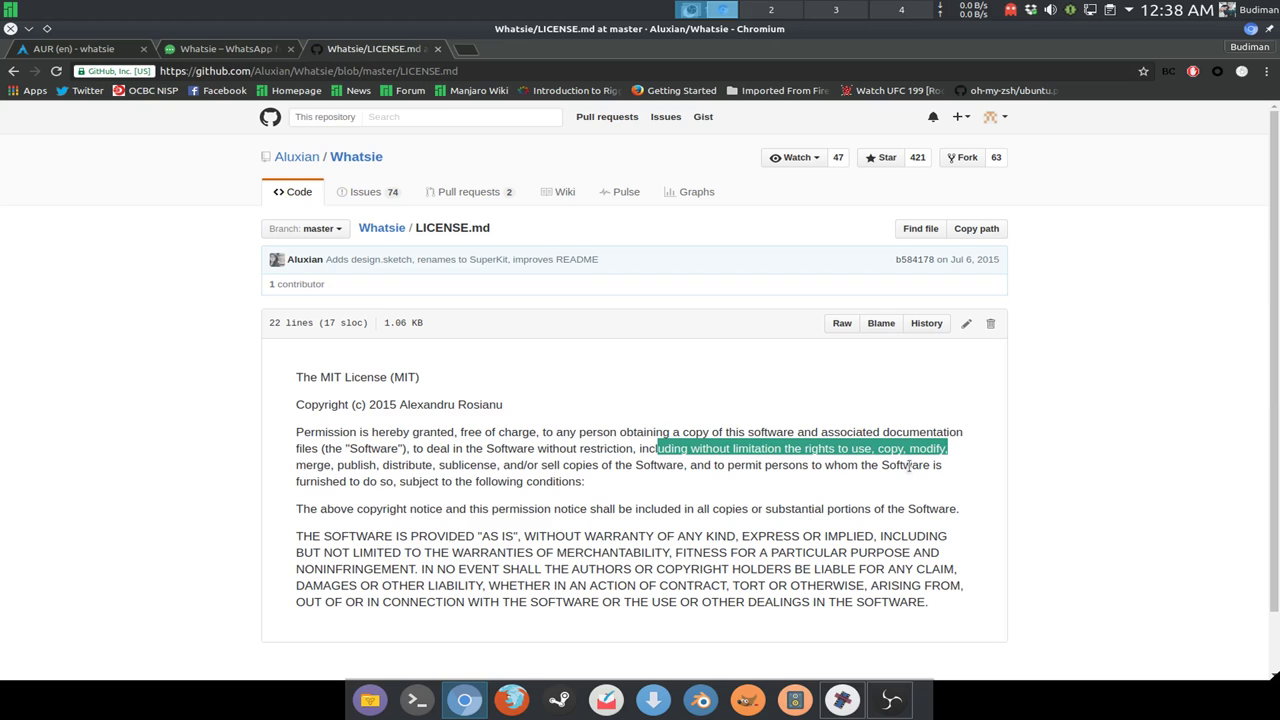
pyautogui.moveTo(317, 465); pyautogui.dragTo(555, 490)
pyautogui.hotkey('alt', 'Left')
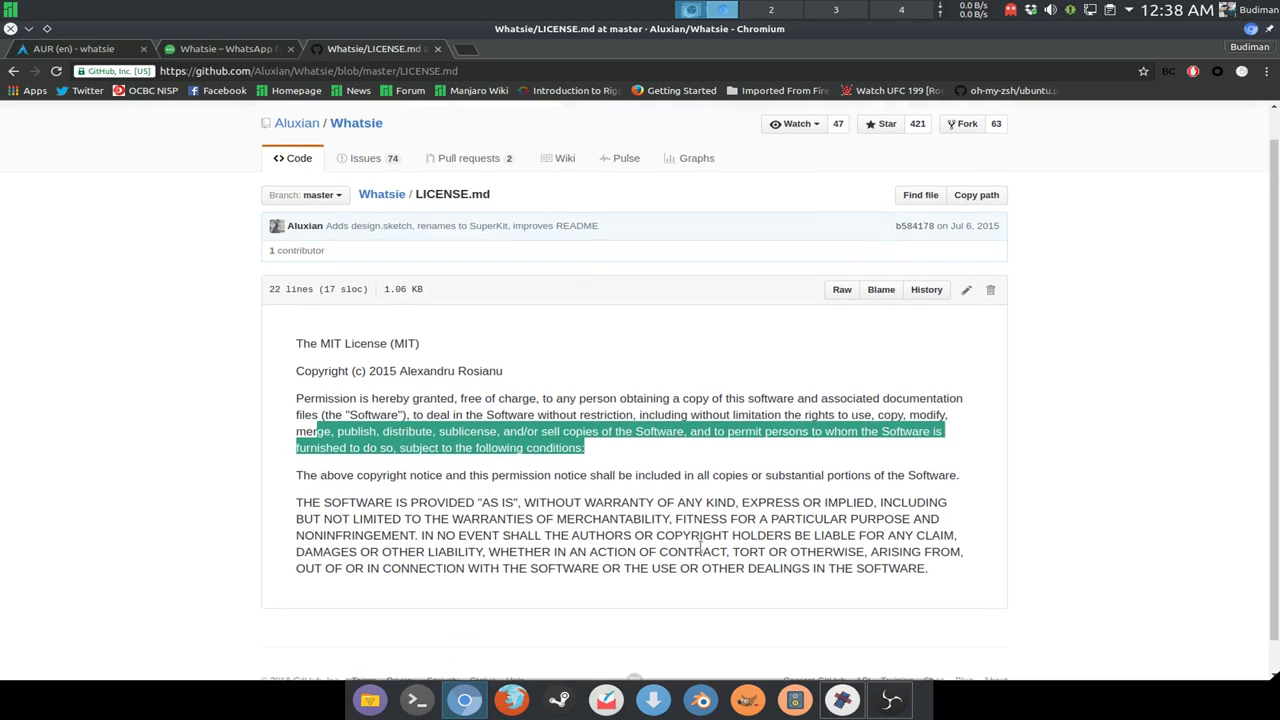
# Examine the README's features and installation instructions for each platform, through to the Arch Linux (AUR) section
pyautogui.scroll(-10, 680, 558)
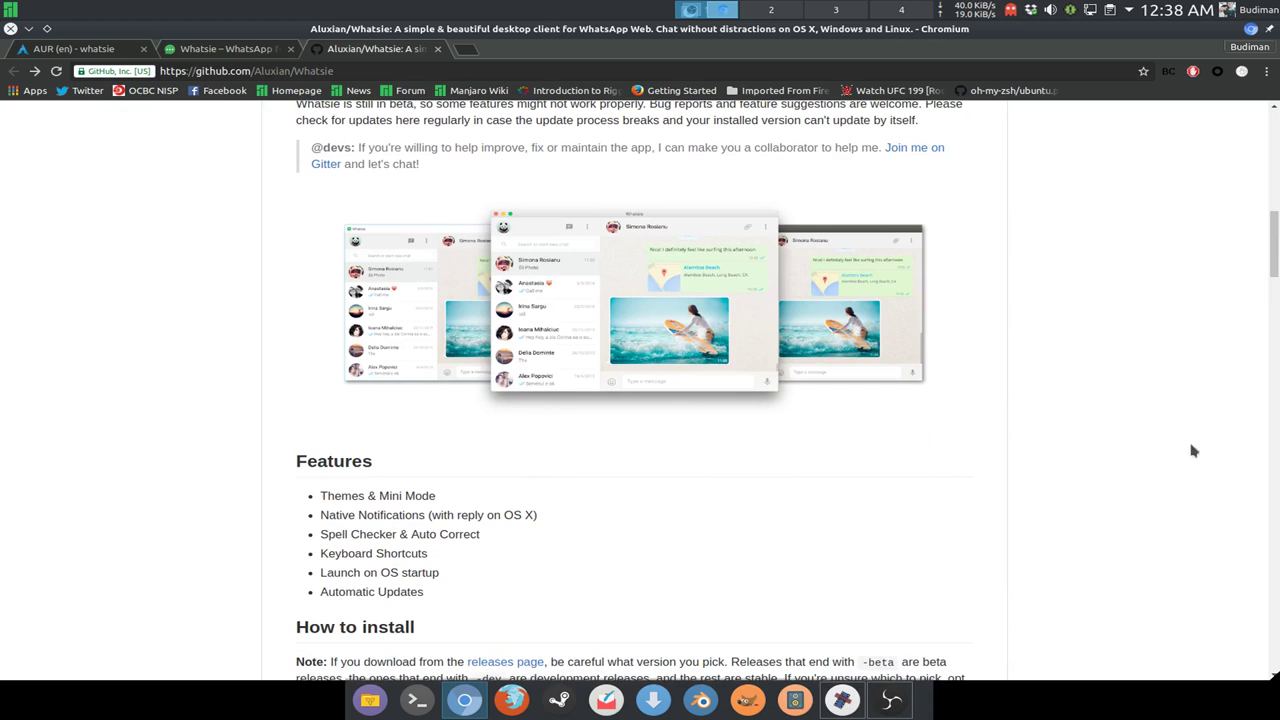
pyautogui.moveTo(1276, 240); pyautogui.dragTo(1276, 135)
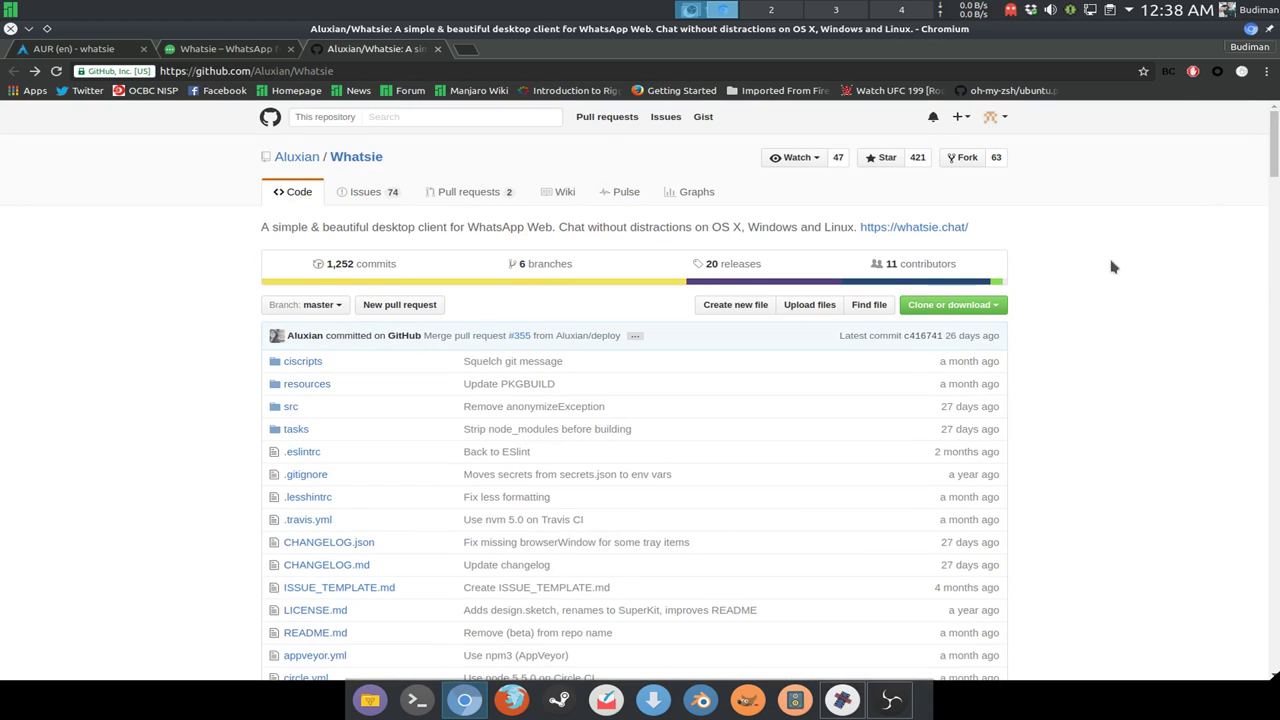
pyautogui.scroll(-3, 1113, 268)
pyautogui.scroll(-3, 1113, 268)
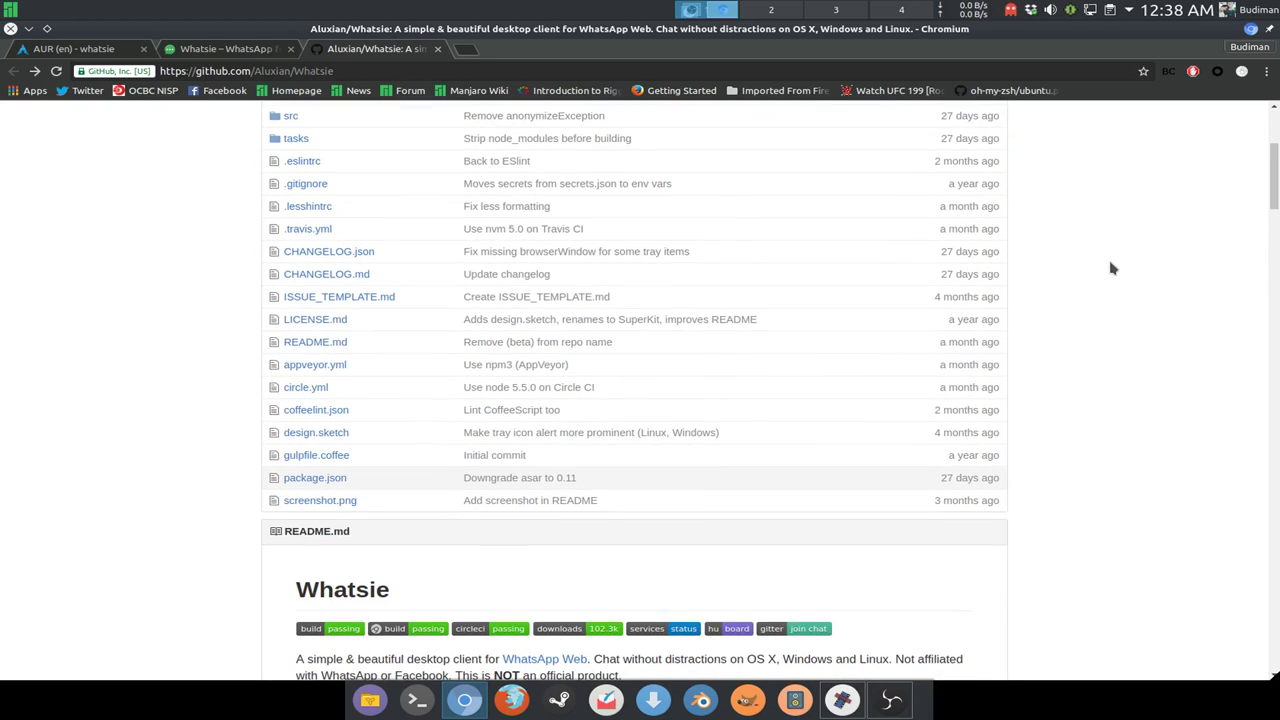
pyautogui.scroll(-4, 1089, 286)
pyautogui.moveTo(1274, 212); pyautogui.dragTo(1268, 352)
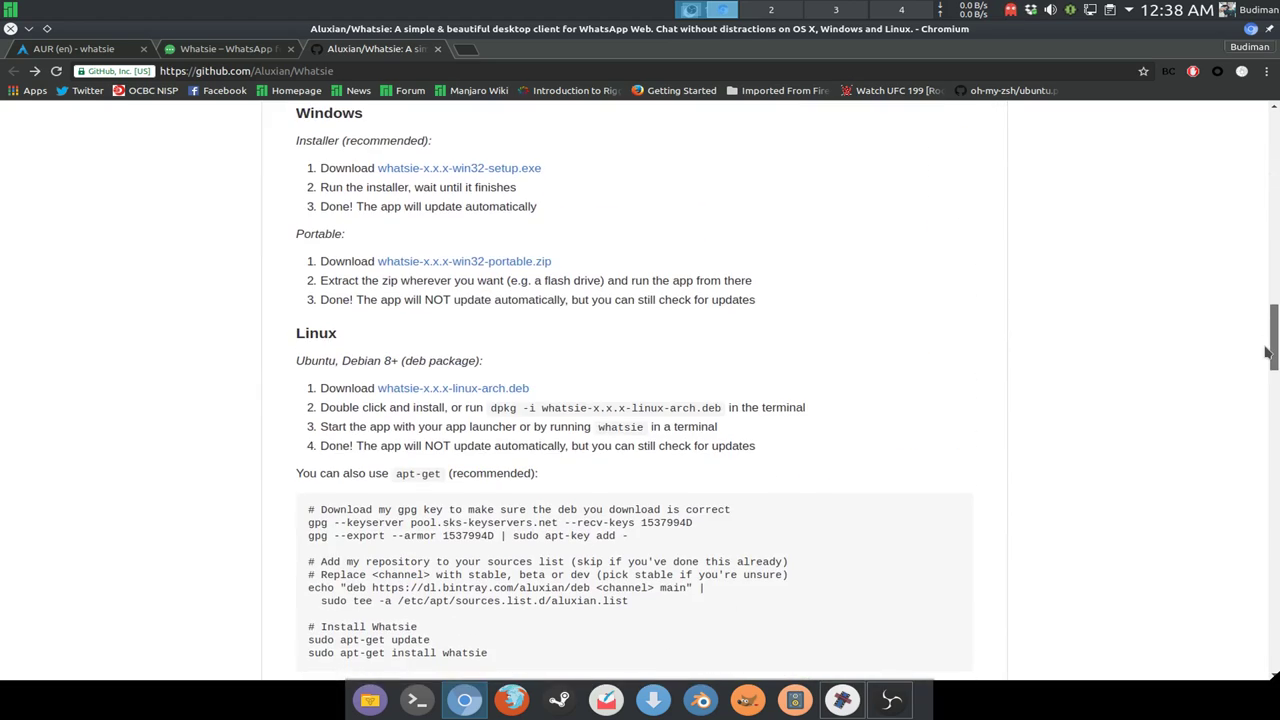
pyautogui.scroll(4, 1268, 352)
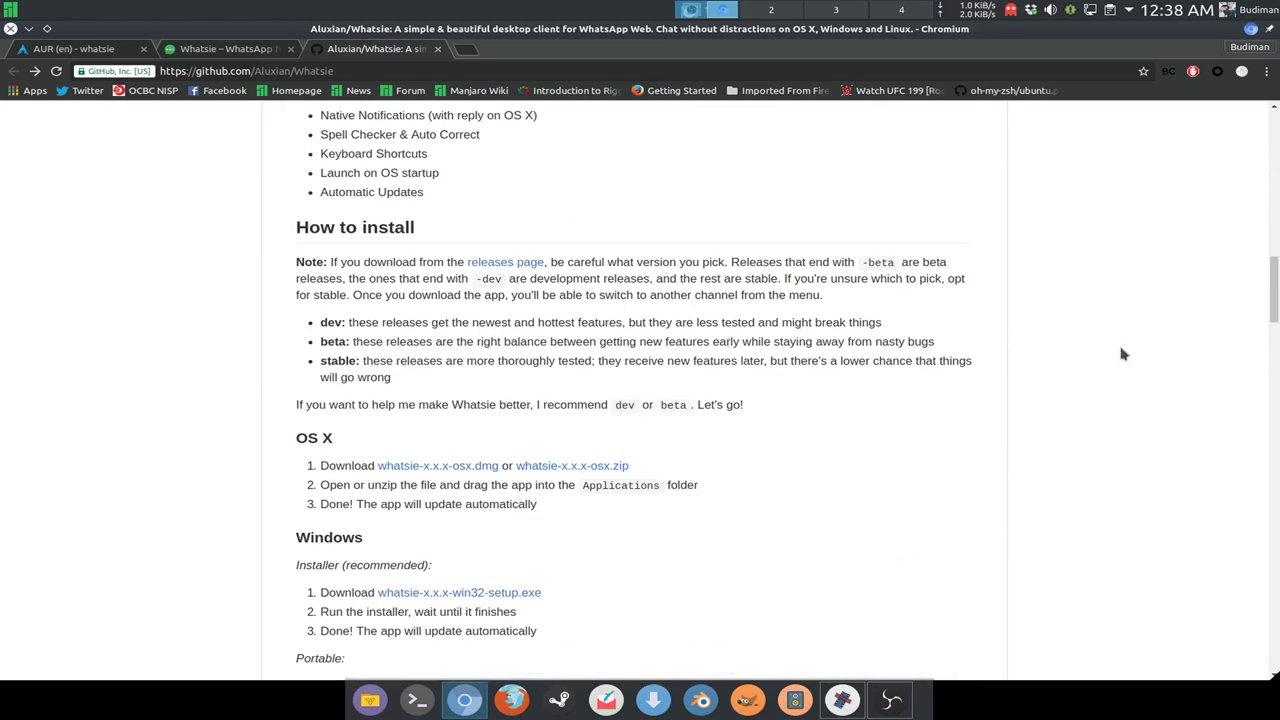
pyautogui.scroll(1, 905, 376)
pyautogui.scroll(-1, 420, 380)
pyautogui.moveTo(296, 262); pyautogui.dragTo(717, 623)
pyautogui.scroll(-3, 718, 609)
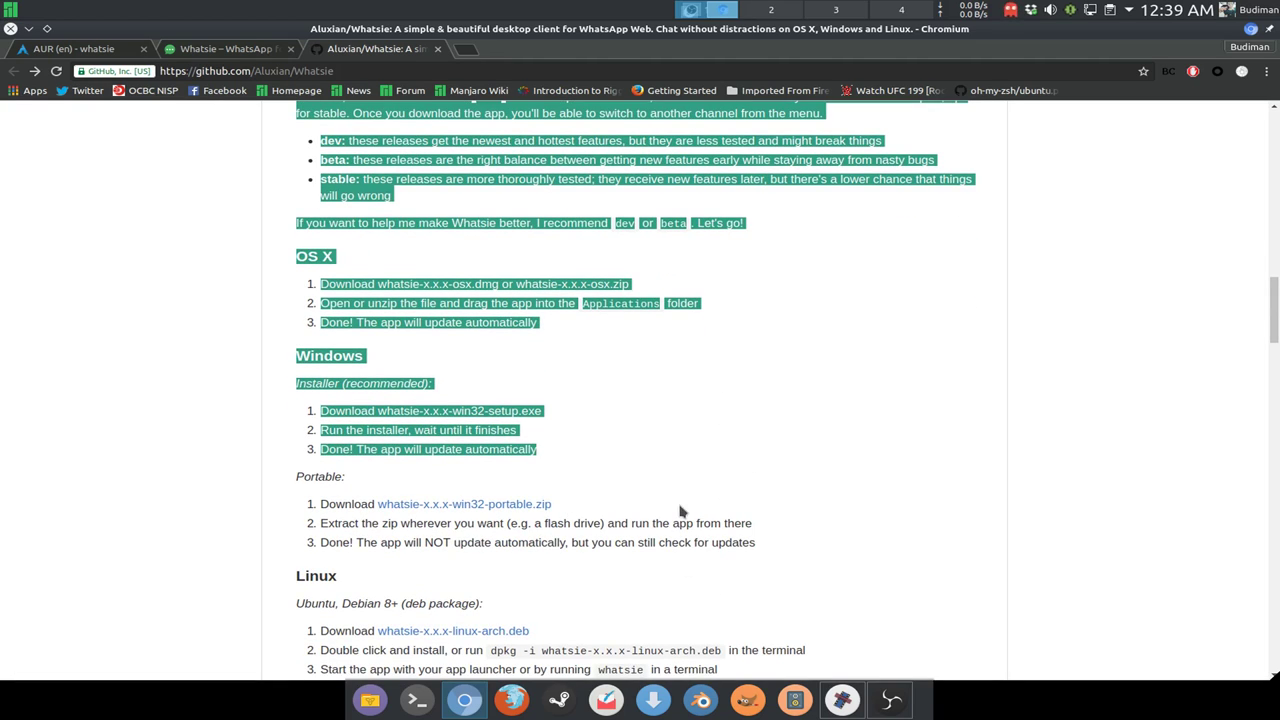
pyautogui.scroll(-3, 690, 502)
pyautogui.scroll(-15, 690, 502)
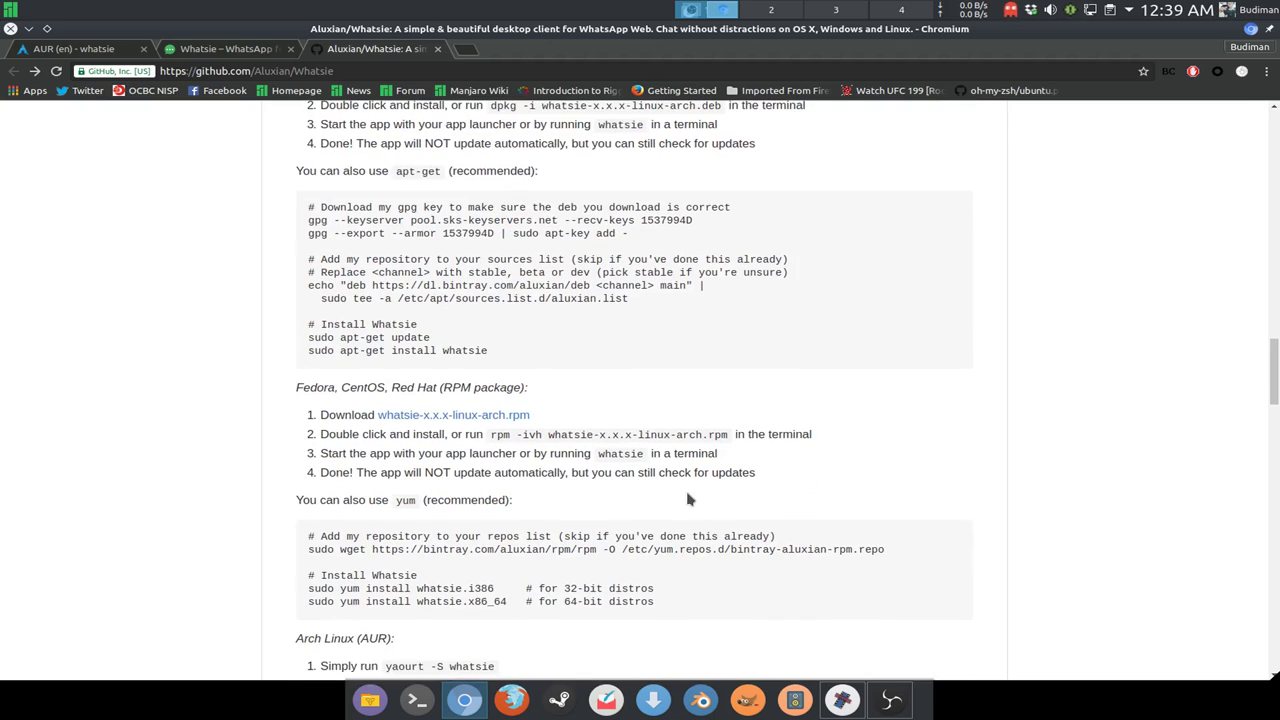
pyautogui.scroll(-3, 690, 492)
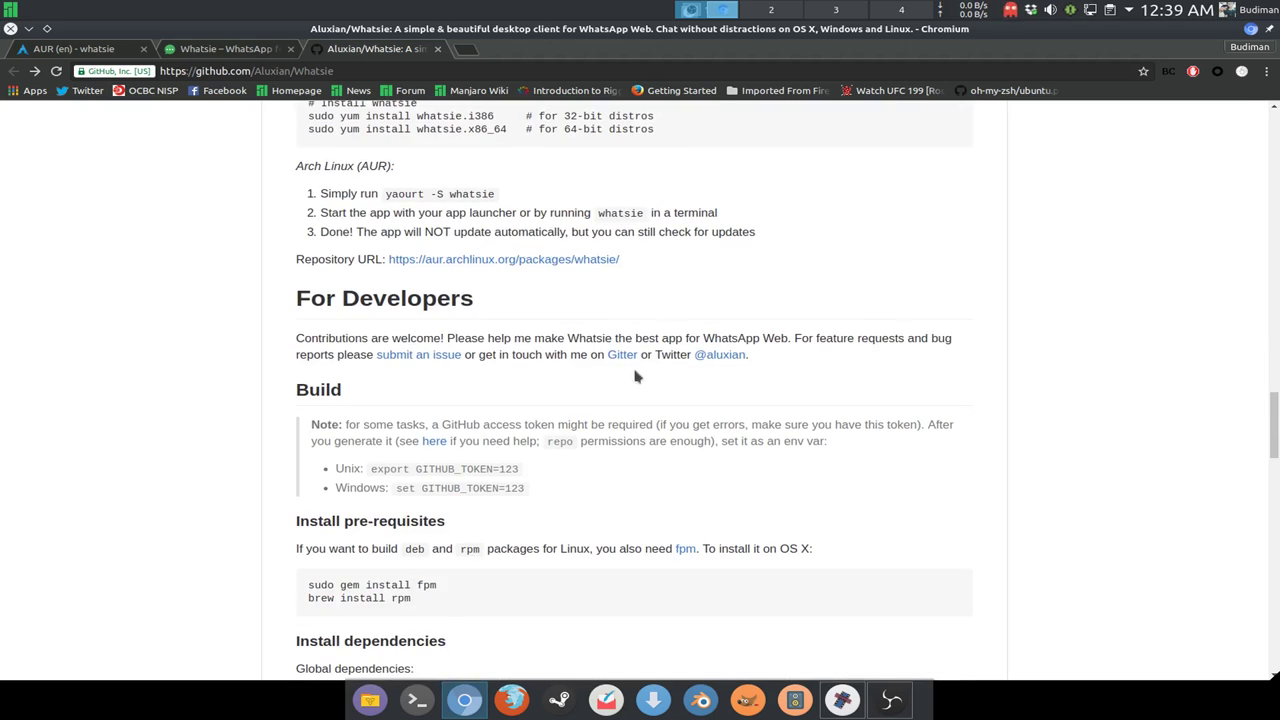
# Open a Konsole terminal and run yaourt -S whatsie to start installing the package from the AUR
pyautogui.click(420, 702)
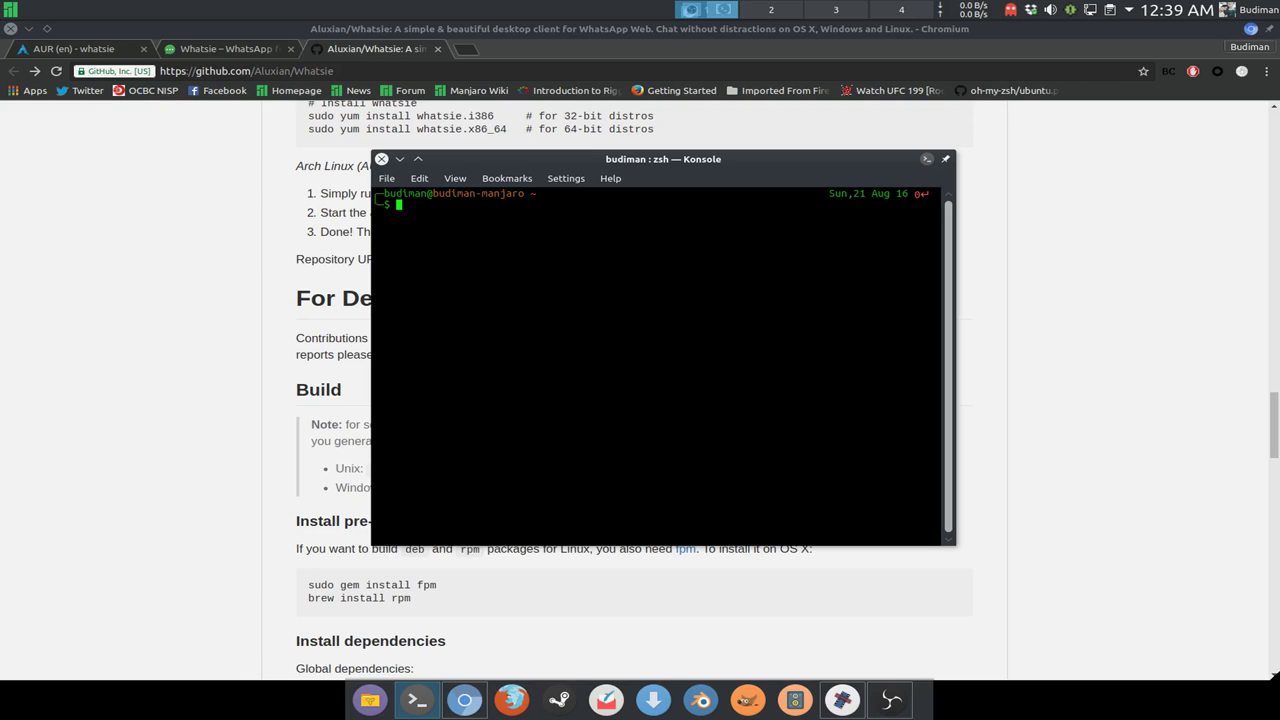
pyautogui.write('yaourt -S whatsie')
pyautogui.press('Return')
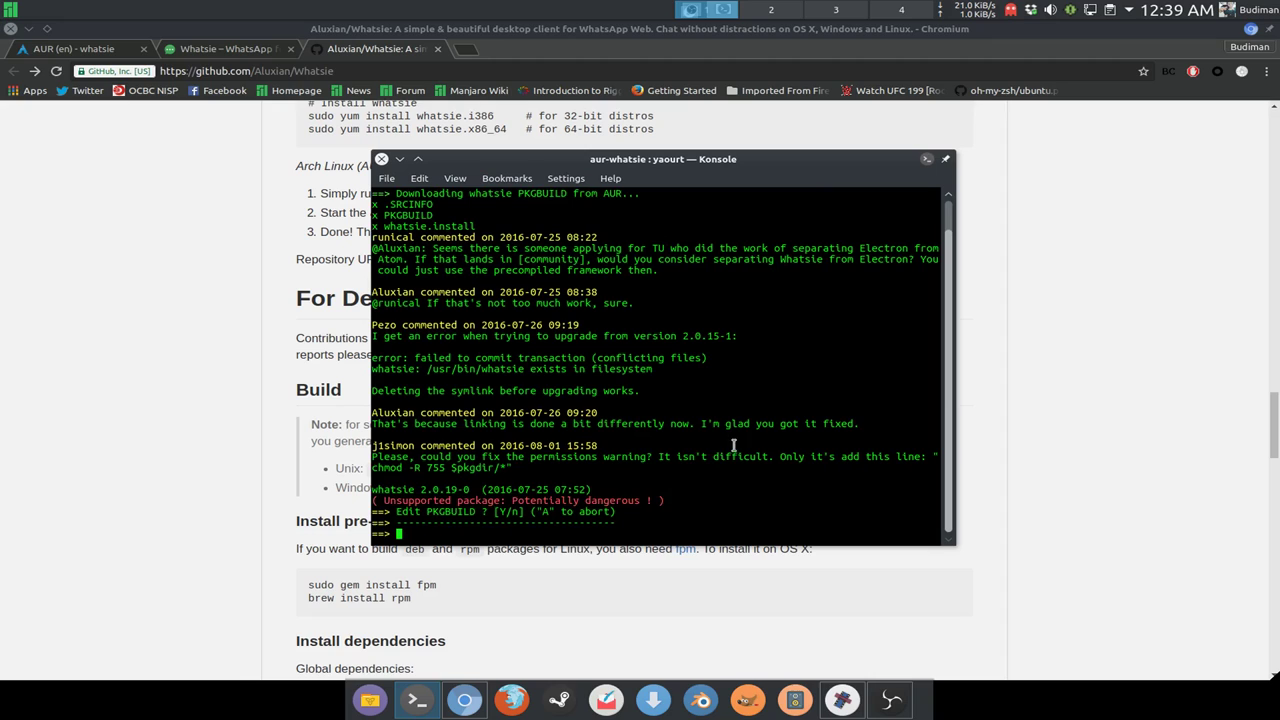
# Edit the PKGBUILD: add the permissions line chmod -R 755 $pkgdir/* after the ln -s line in package(), and save the file
pyautogui.moveTo(548, 467); pyautogui.dragTo(623, 467)
pyautogui.click(544, 460)
pyautogui.press('Return')
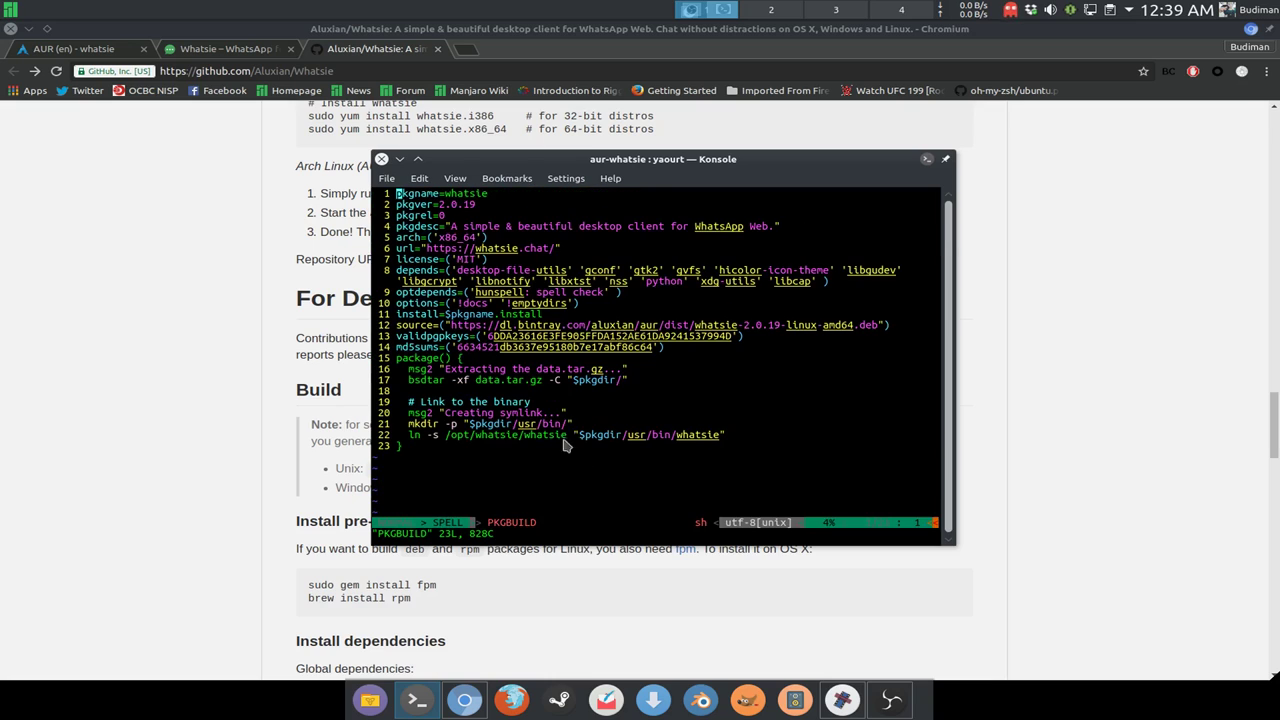
pyautogui.click(725, 436)
pyautogui.write('och')
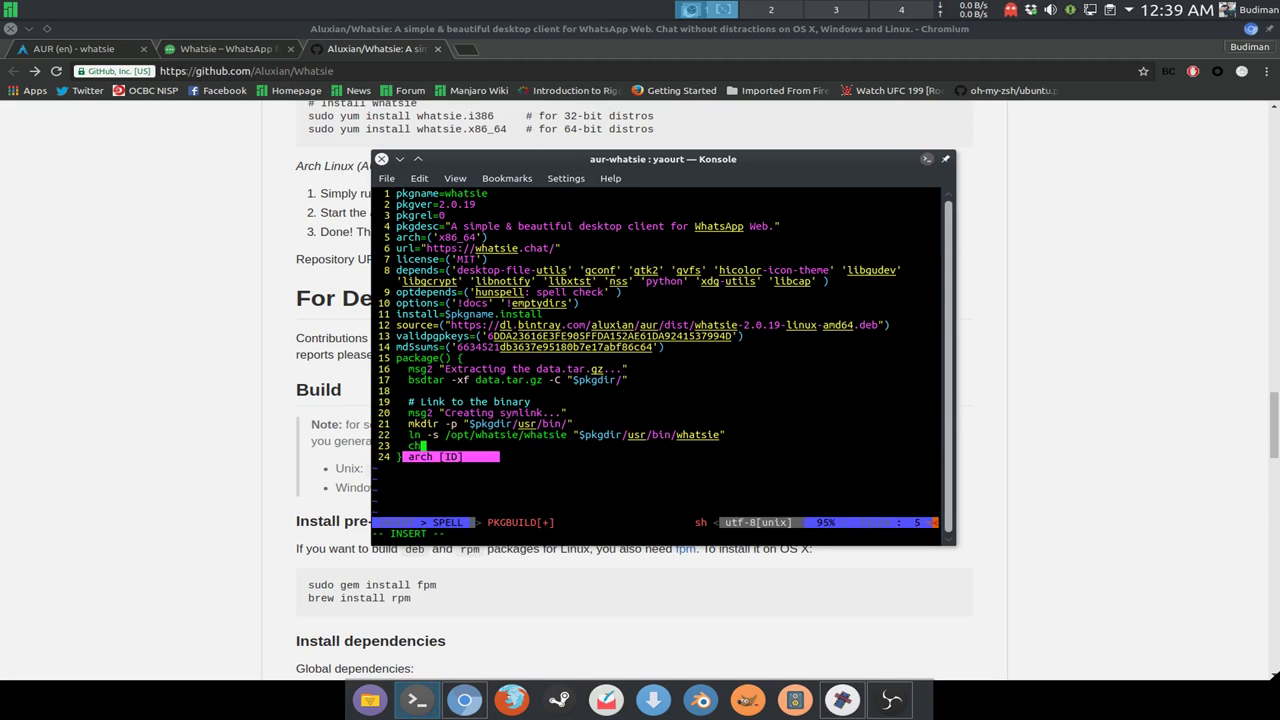
pyautogui.write('mod -R ')
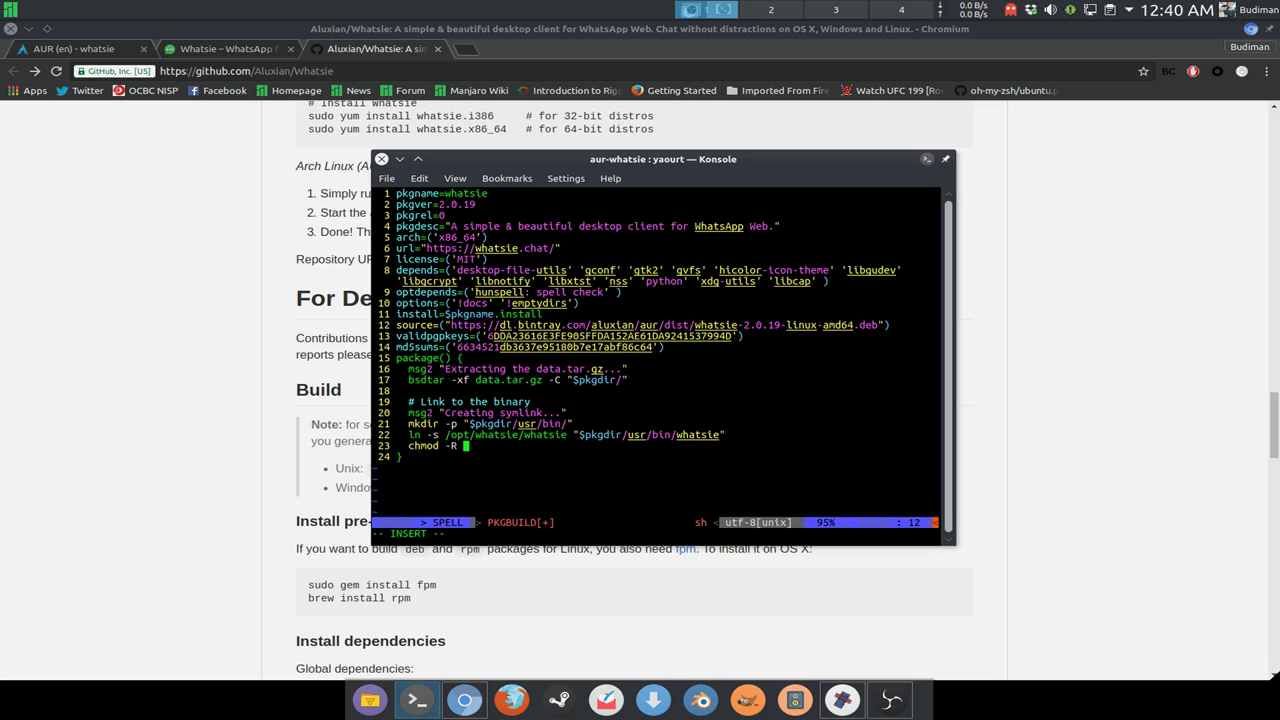
pyautogui.write('755 $pkgdir/*')
pyautogui.press('Escape')
pyautogui.write(':wq')
pyautogui.press('Return')
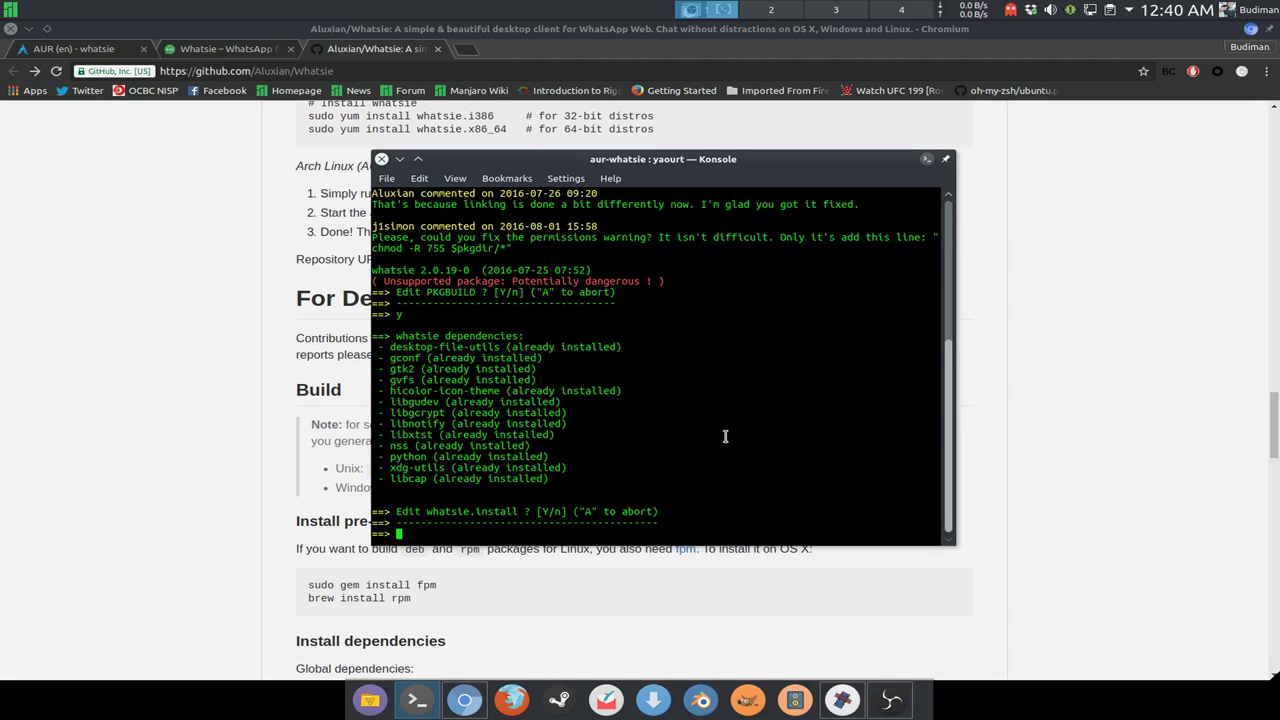
# Run sudo chmod -R 755 /opt/whatsie in a new terminal window, authenticating with the account password
pyautogui.hotkey('ctrl', 'alt', 't')
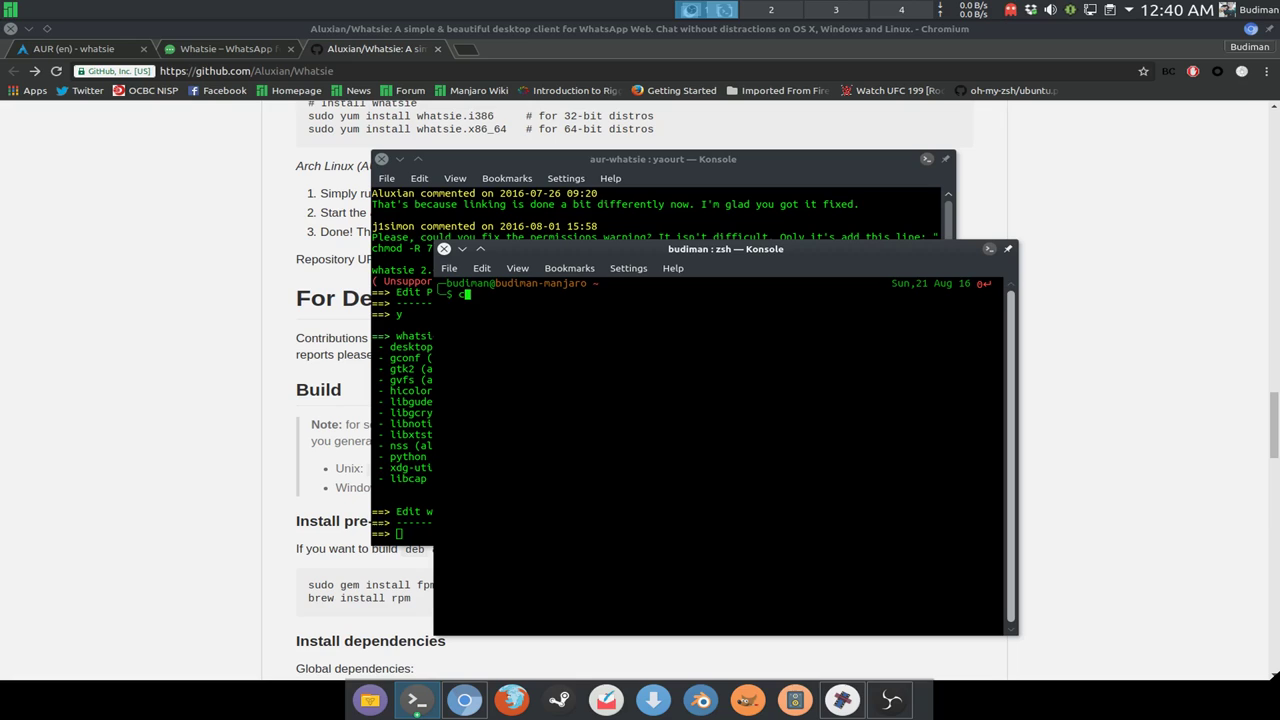
pyautogui.write('sudo chm')
pyautogui.write('od -')
pyautogui.write('-')
pyautogui.write('R')
pyautogui.write(' 755 ')
pyautogui.write('/opt/')
pyautogui.write('w')
pyautogui.press('Tab')
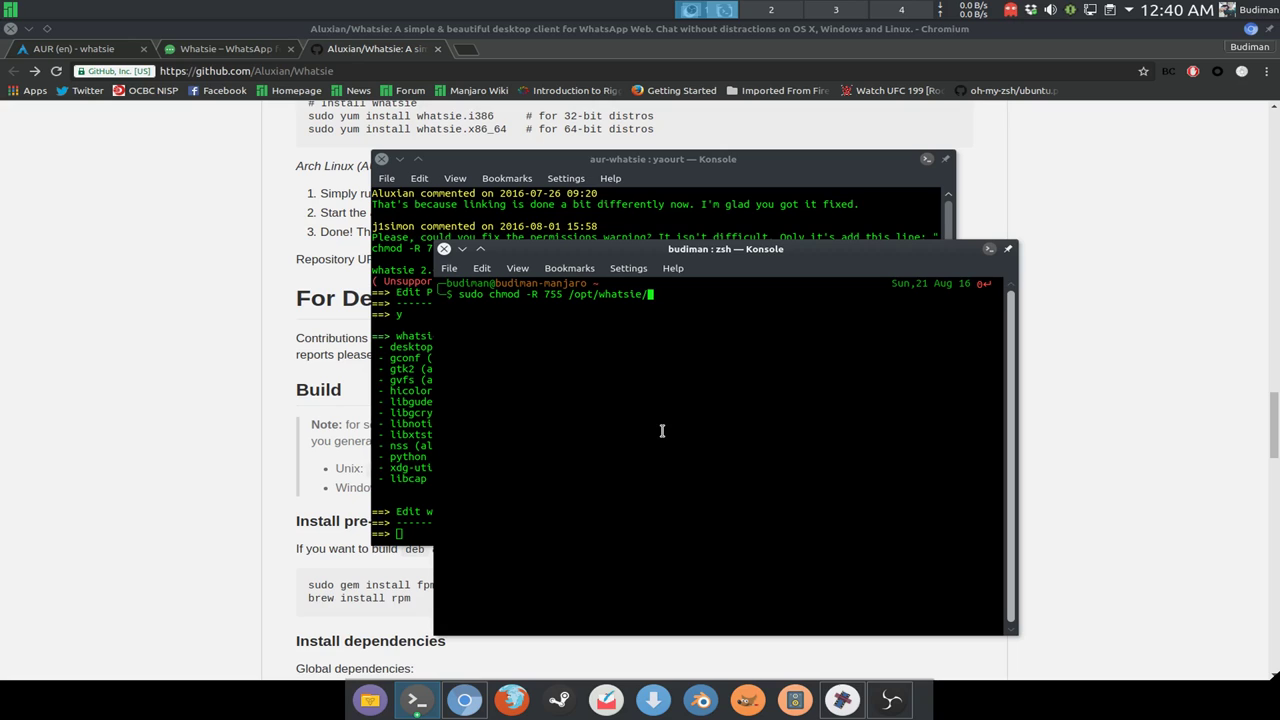
pyautogui.press('Return')
pyautogui.write('*********')
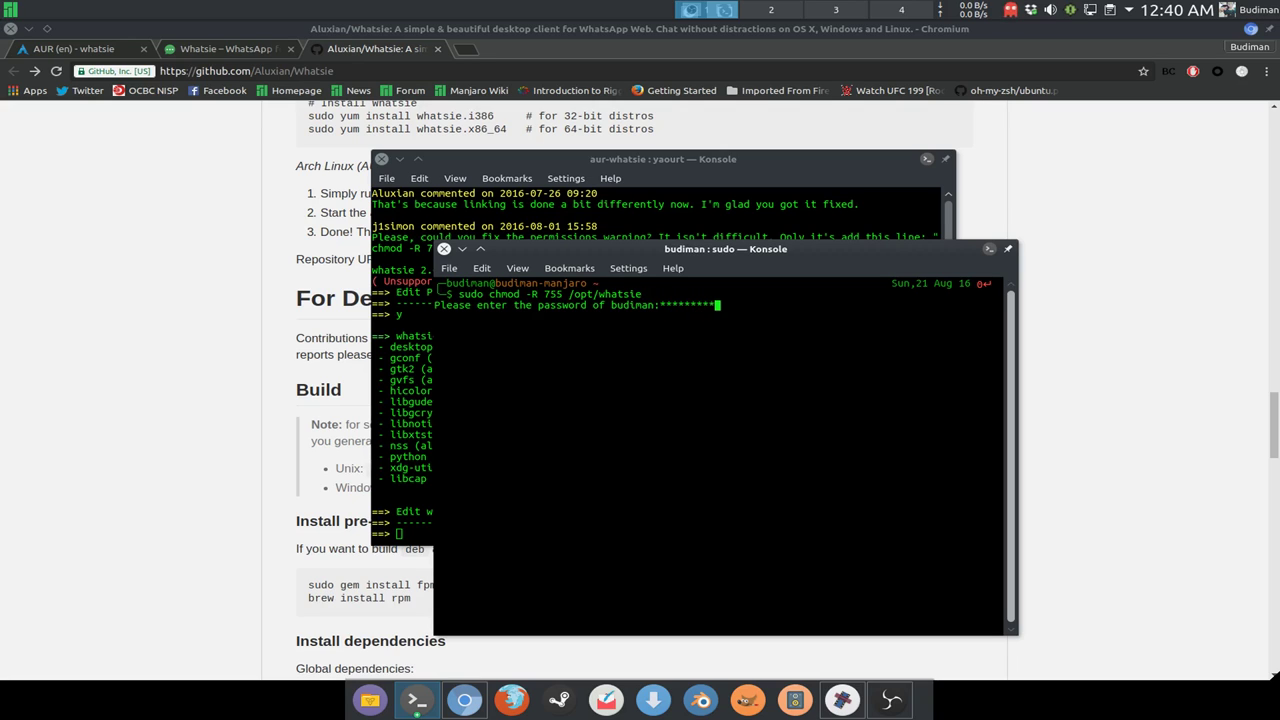
pyautogui.press('Return')
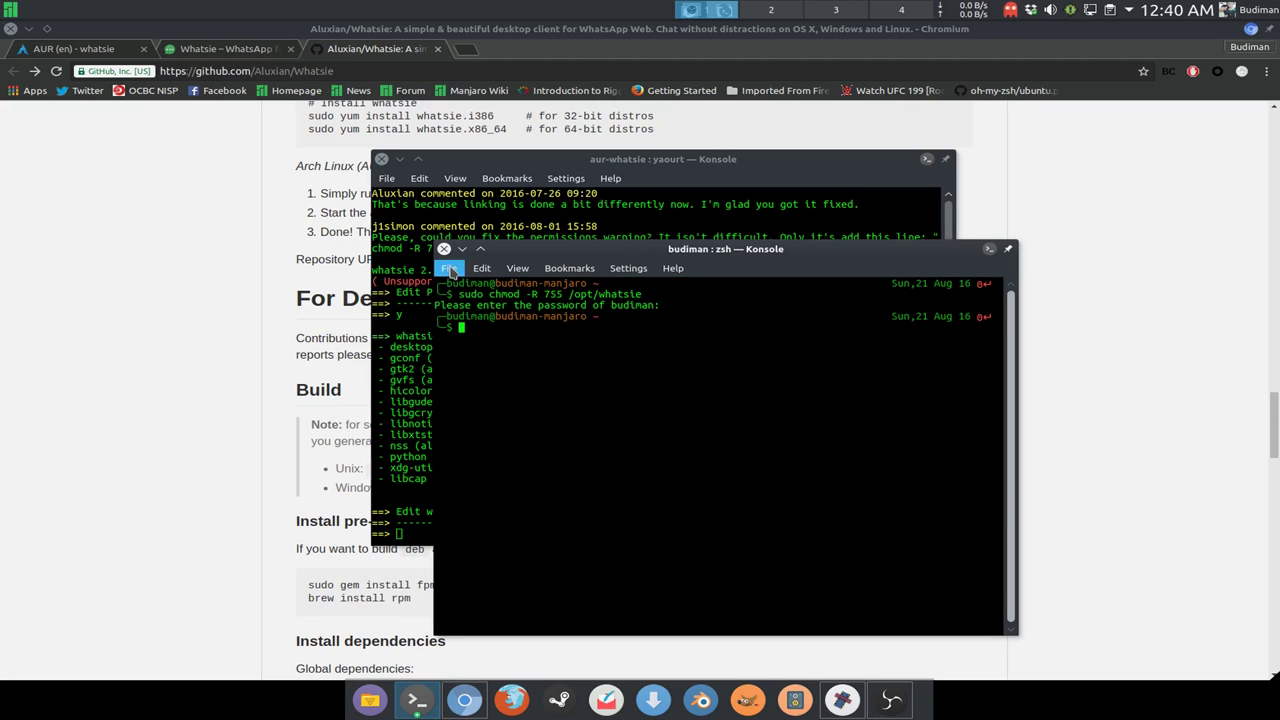
# Close both terminal windows
pyautogui.click(444, 249)
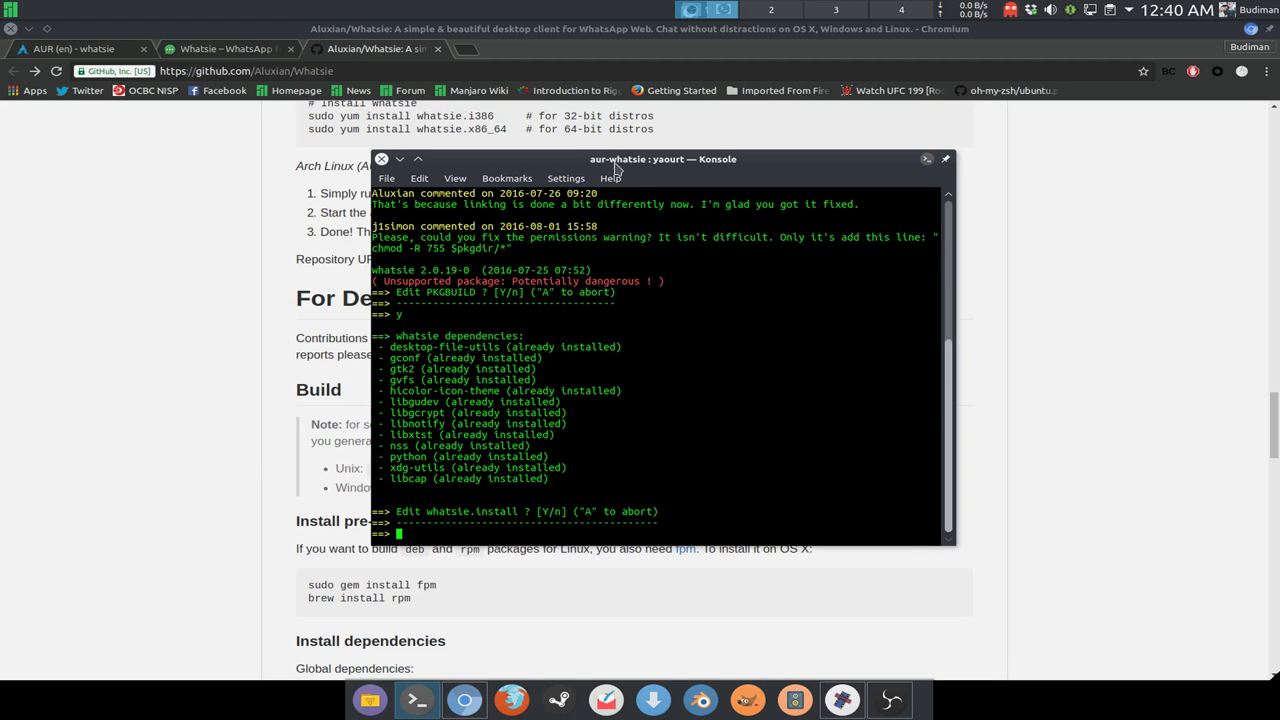
pyautogui.click(381, 159)
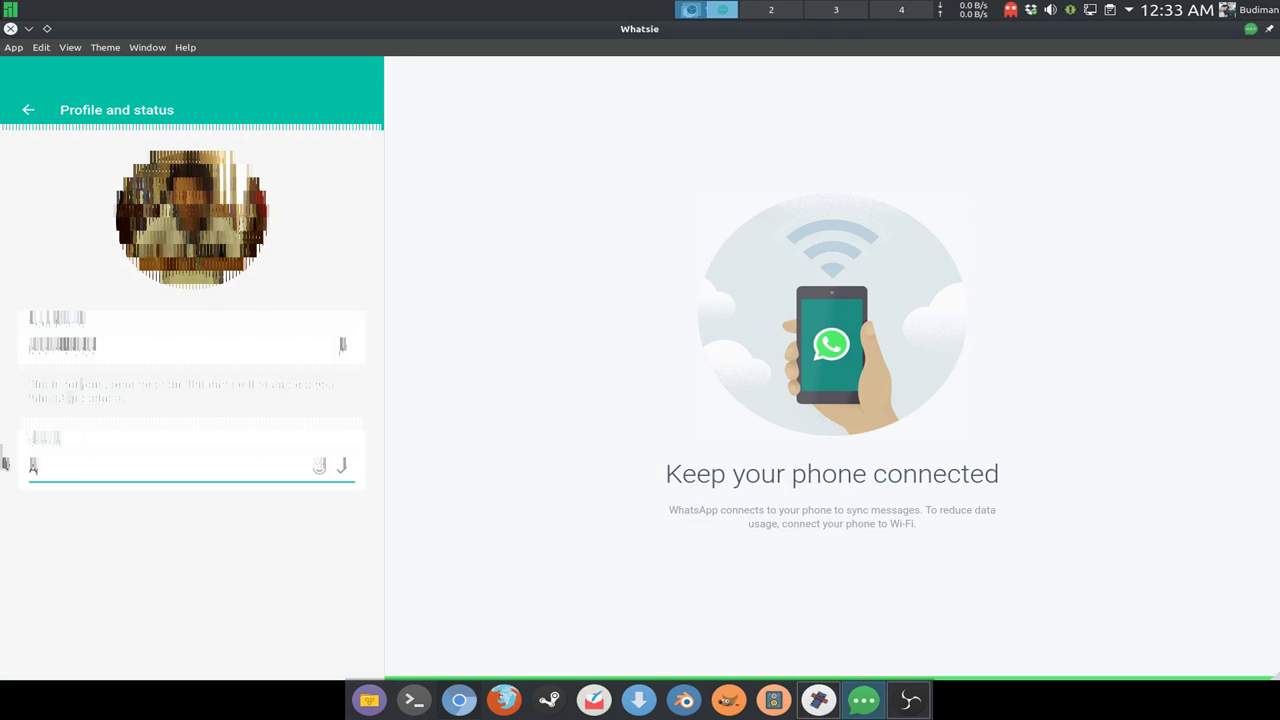
# In Whatsie, set the profile status to Available, save it, and leave the profile page
pyautogui.write('vailable')
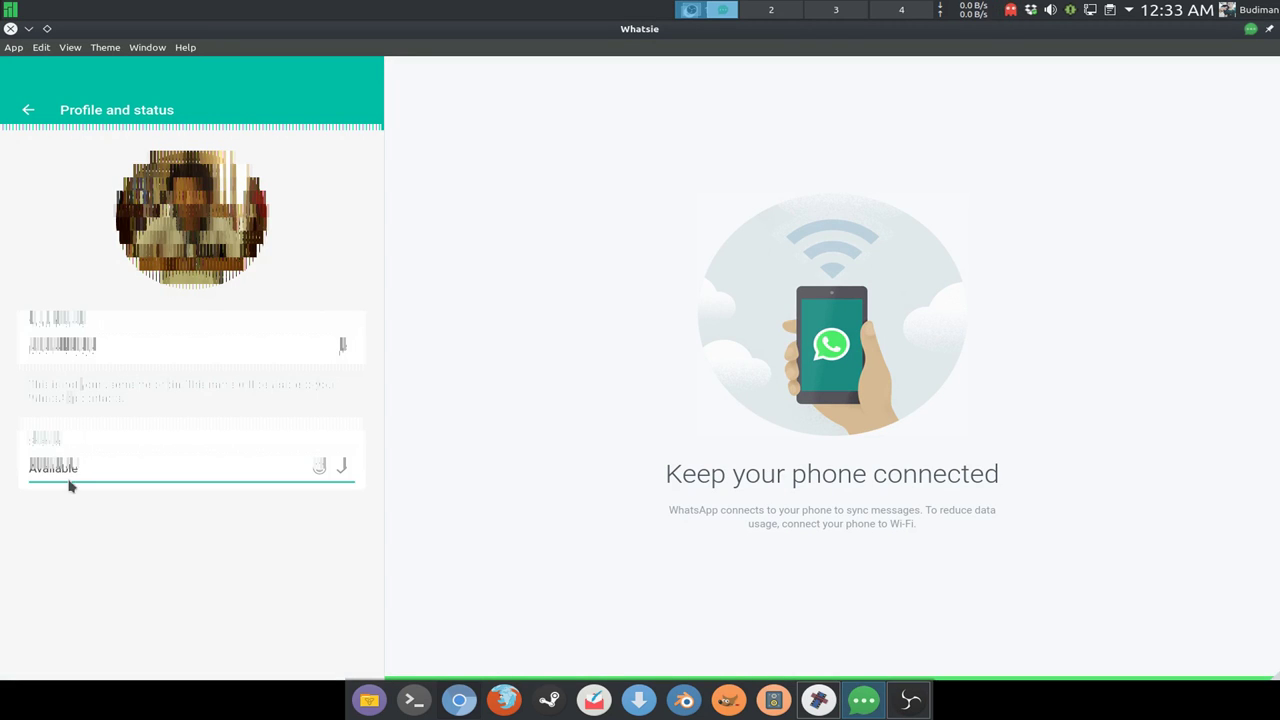
pyautogui.click(340, 468)
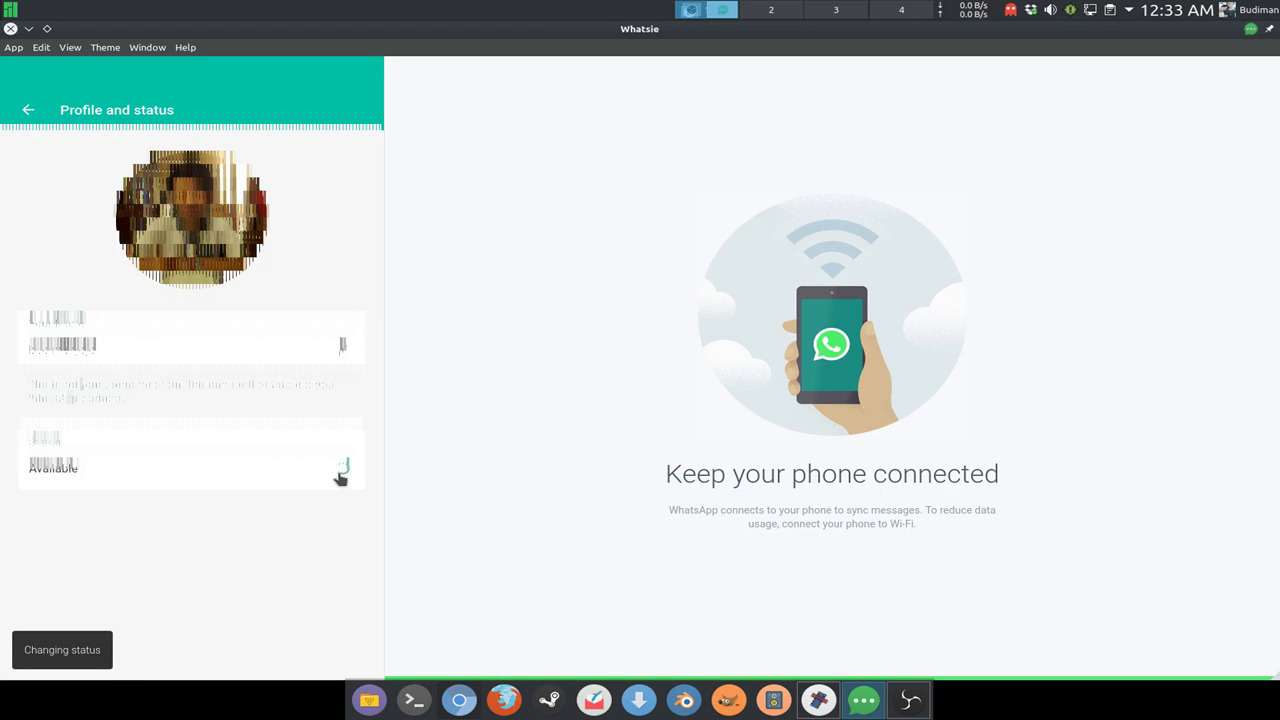
pyautogui.click(30, 114)
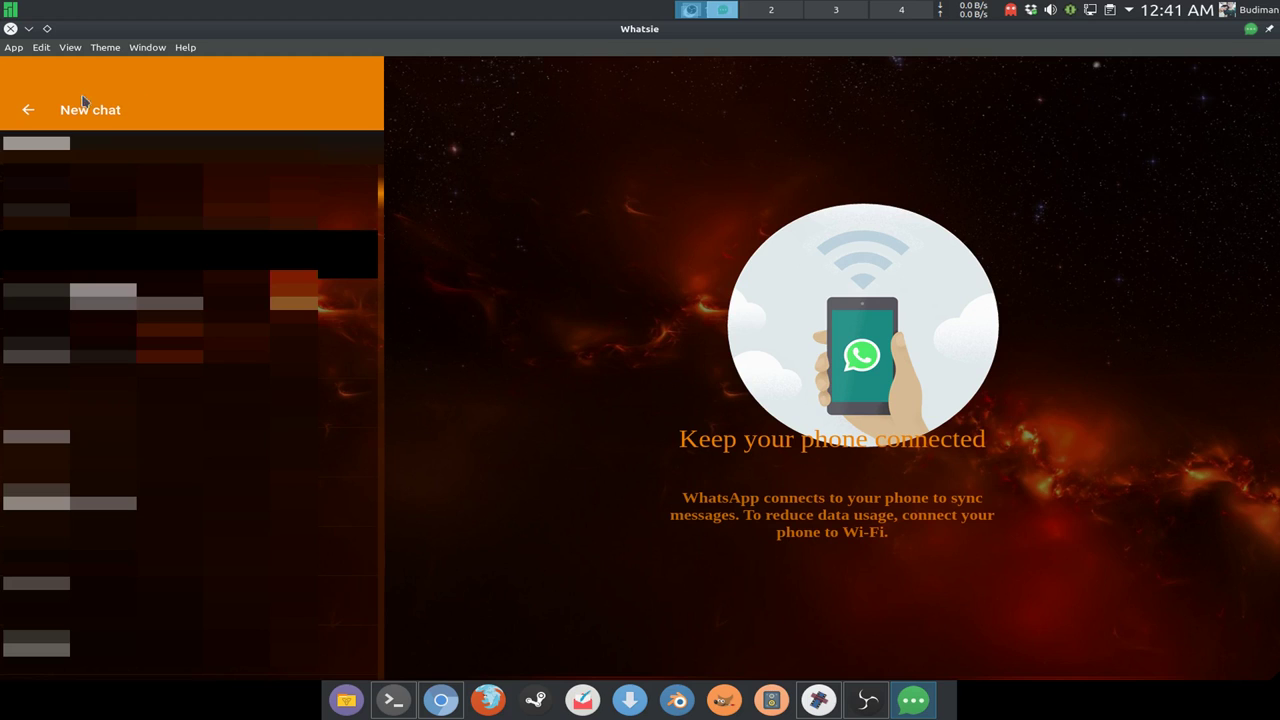
# Leave the new chat list and open the profile and status page
pyautogui.click(28, 110)
pyautogui.click(34, 80)
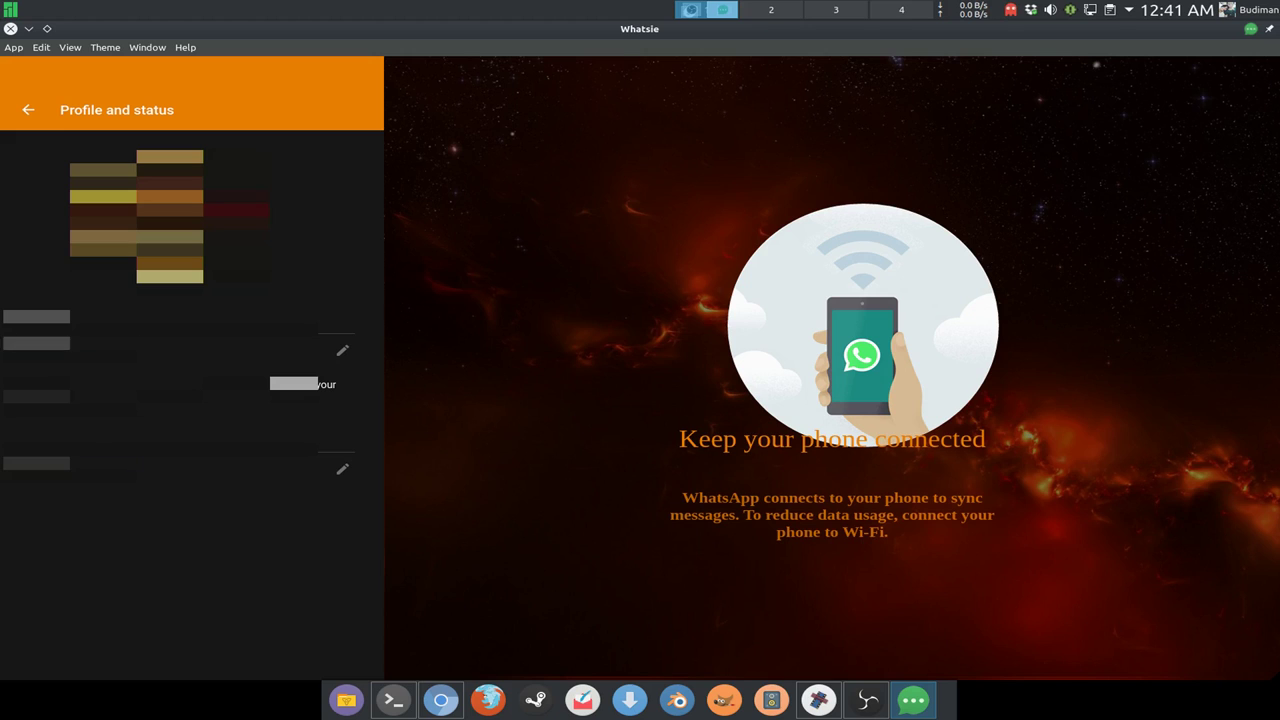
# Leave the profile page and try the Default, Pure and Dark themes, finishing on another dark theme
pyautogui.click(33, 112)
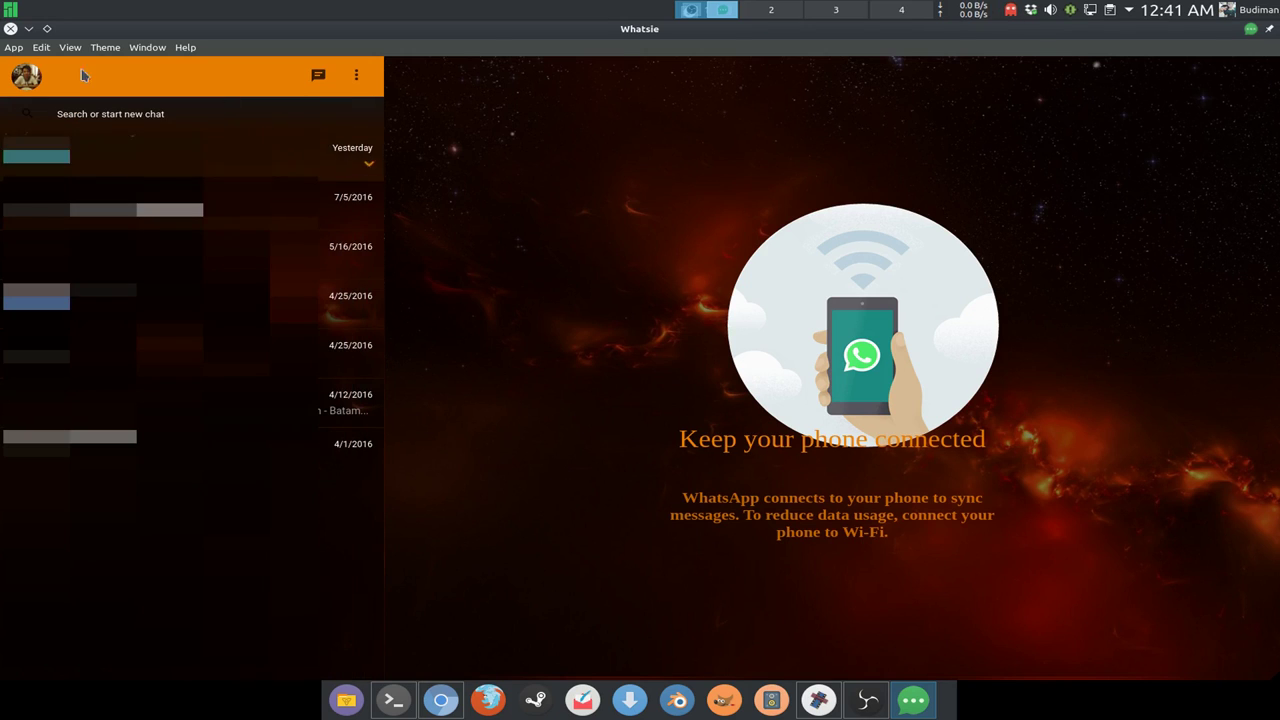
pyautogui.click(106, 48)
pyautogui.click(128, 65)
pyautogui.click(105, 48)
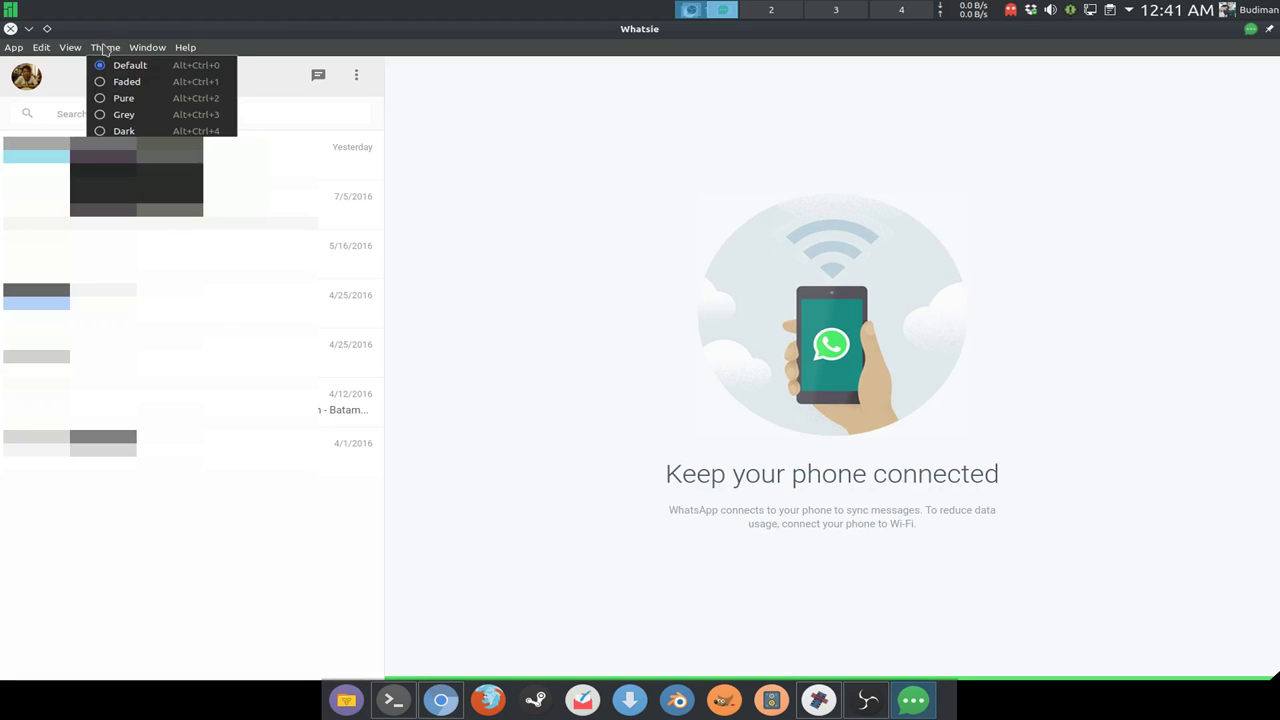
pyautogui.click(123, 98)
pyautogui.click(105, 48)
pyautogui.click(115, 128)
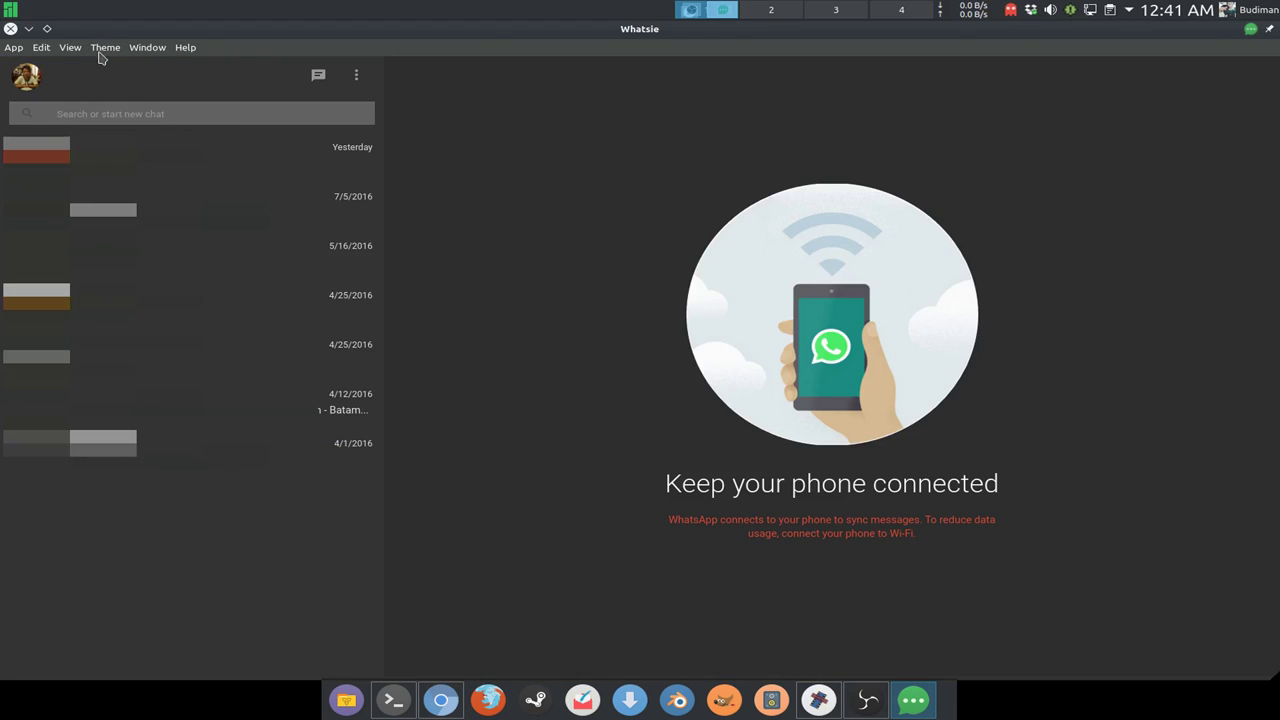
pyautogui.click(100, 48)
pyautogui.click(110, 111)
# Open the developer tools, select the page's html element to inspect its styles, and close the tools
pyautogui.click(70, 48)
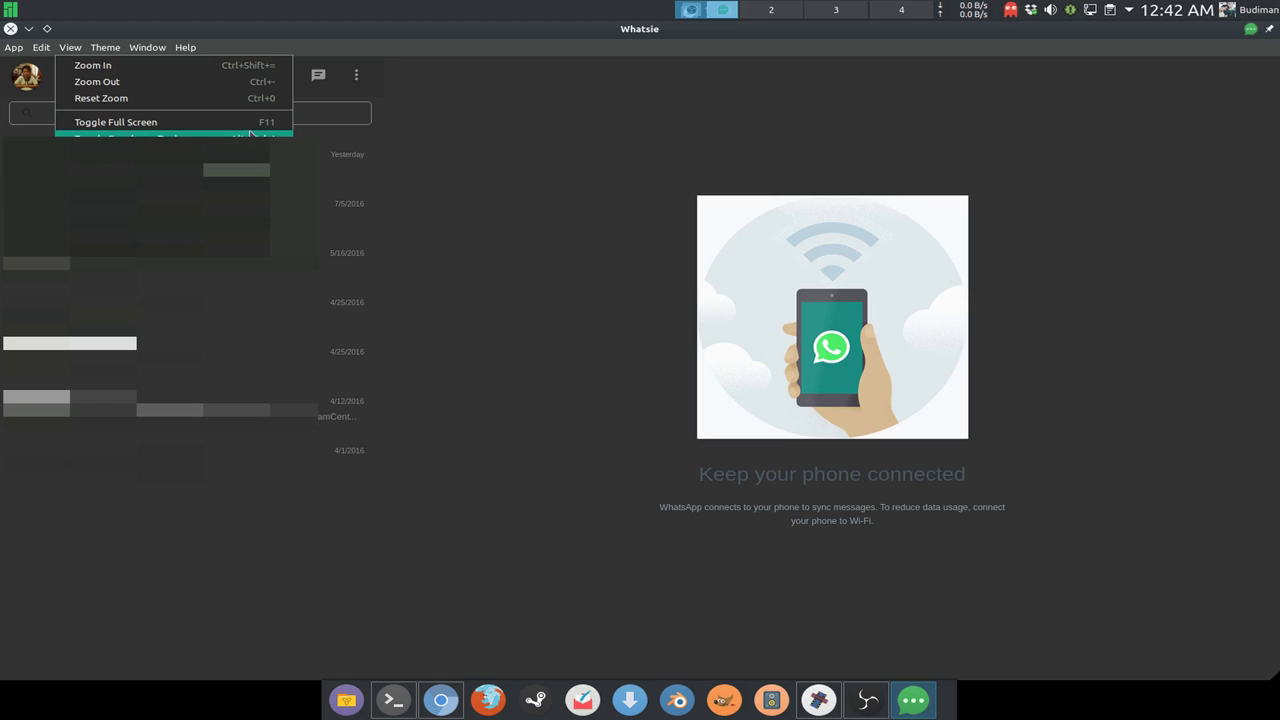
pyautogui.click(130, 135)
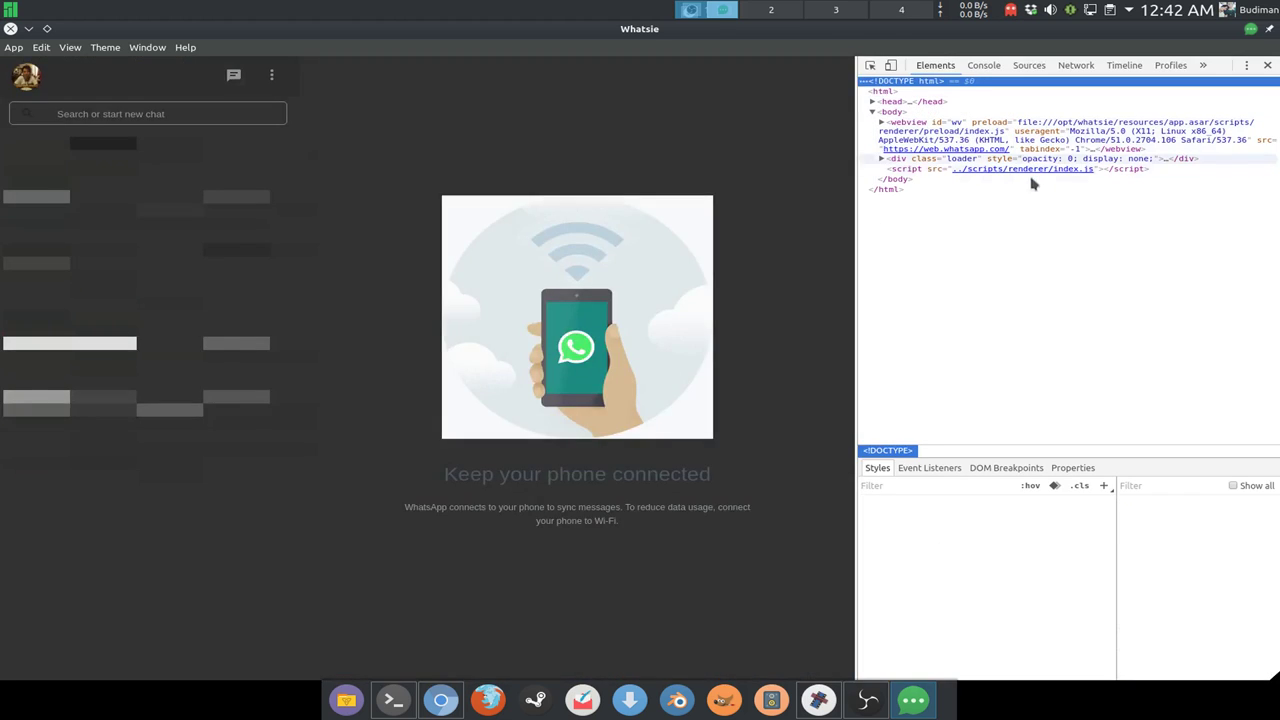
pyautogui.click(953, 188)
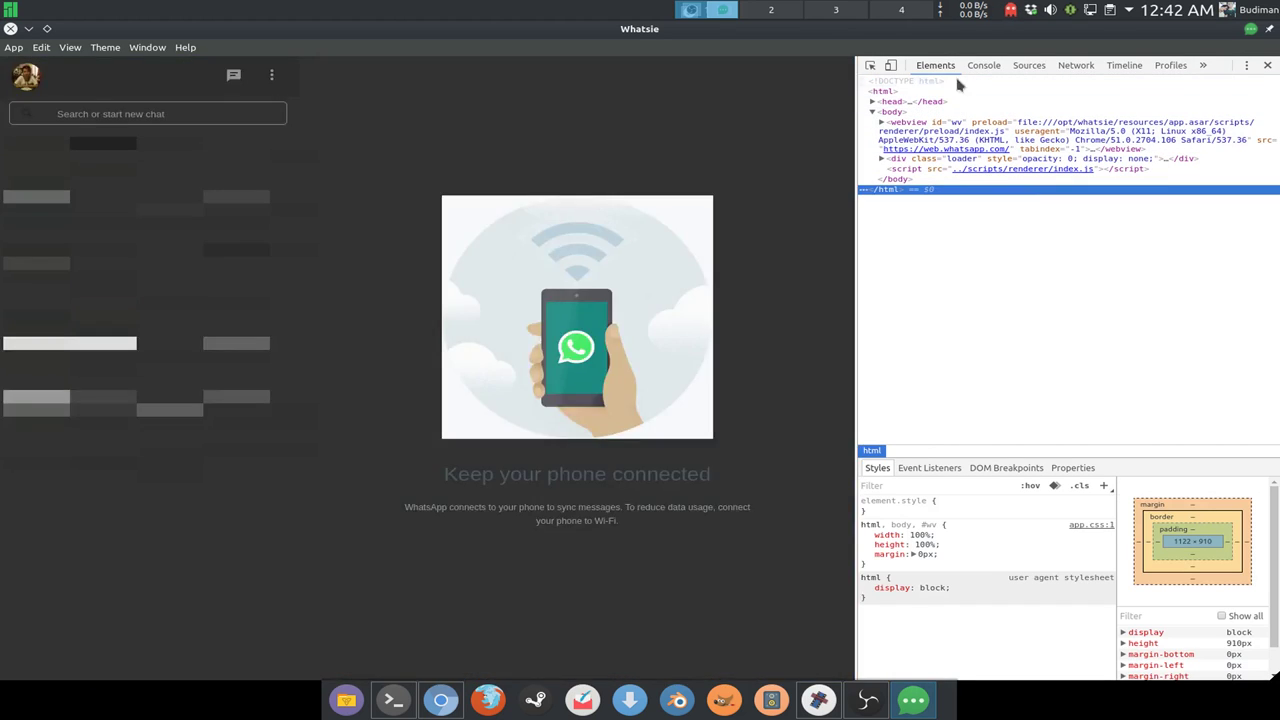
pyautogui.click(1267, 65)
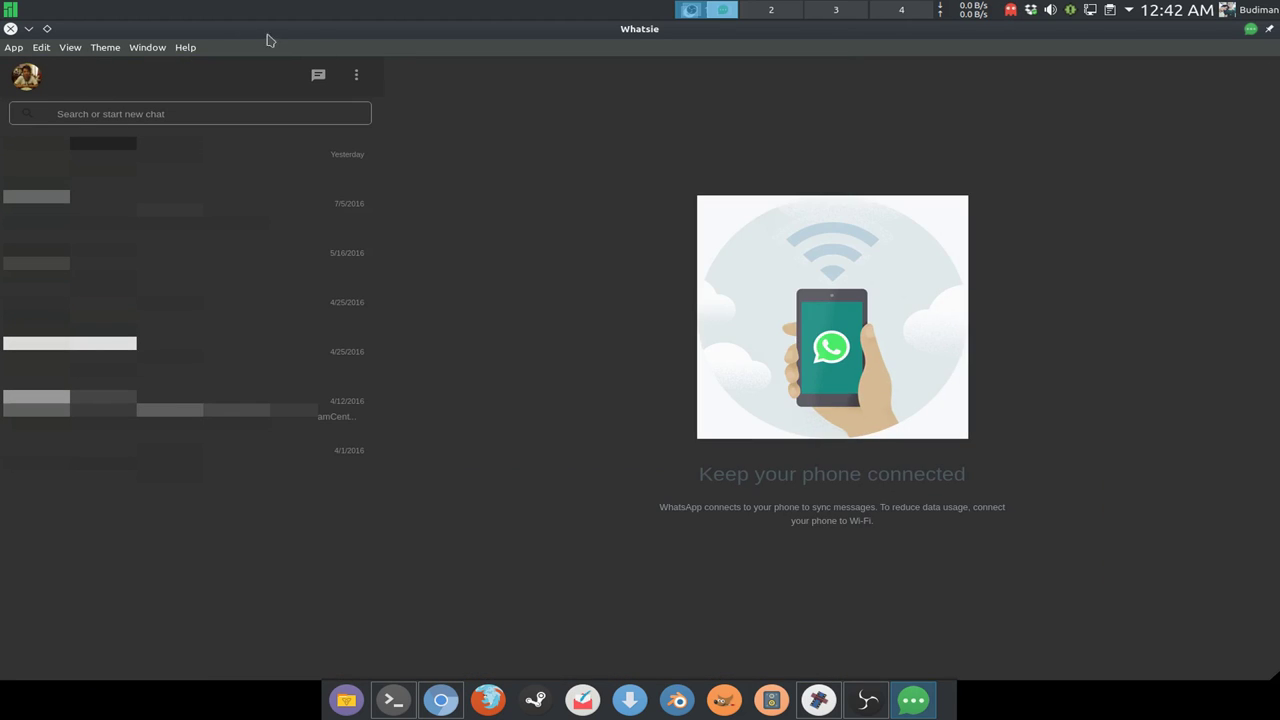
pyautogui.click(150, 47)
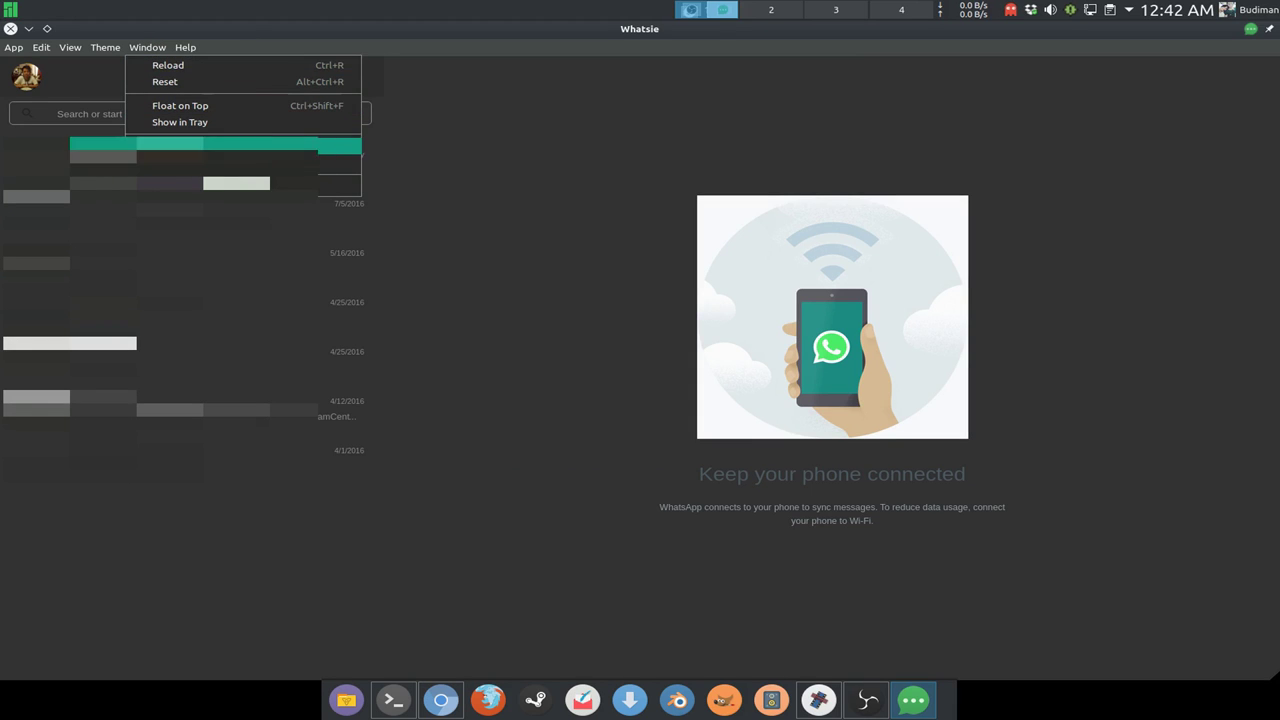
pyautogui.click(28, 46)
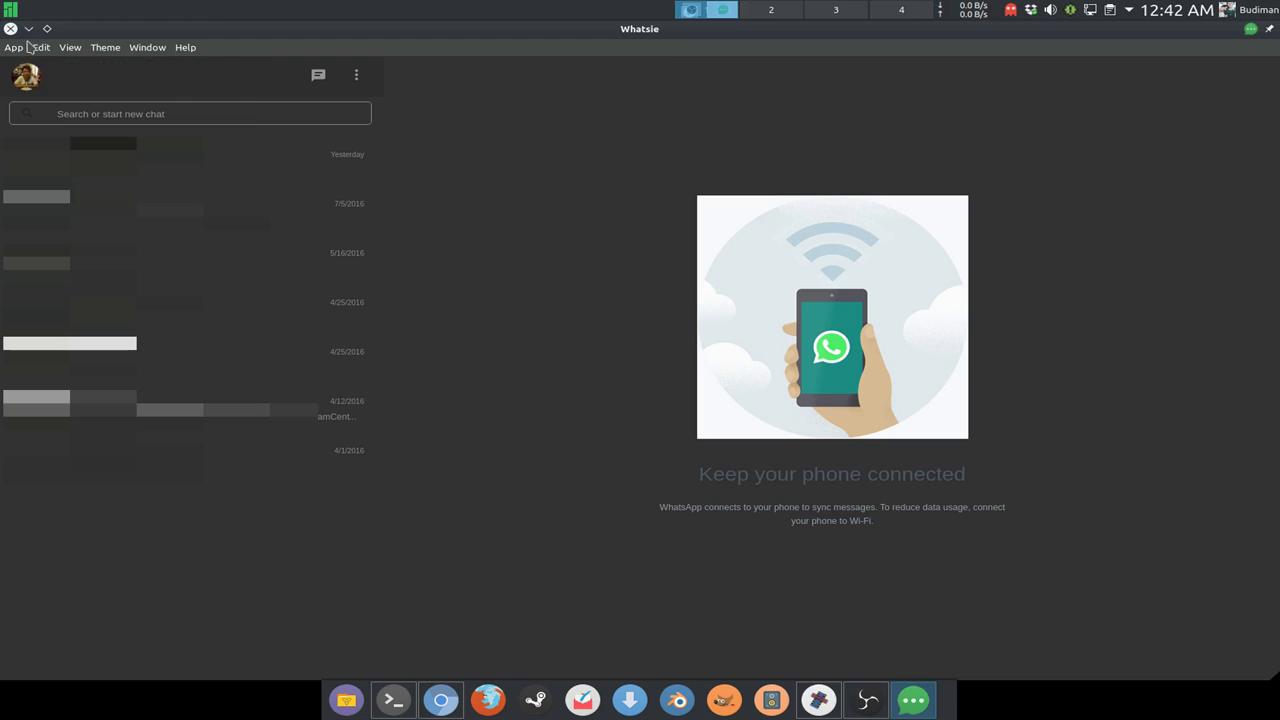
# Switch to Chromium and read the Aluxian/Whatsie GitHub page down to its Release flow section
pyautogui.click(440, 700)
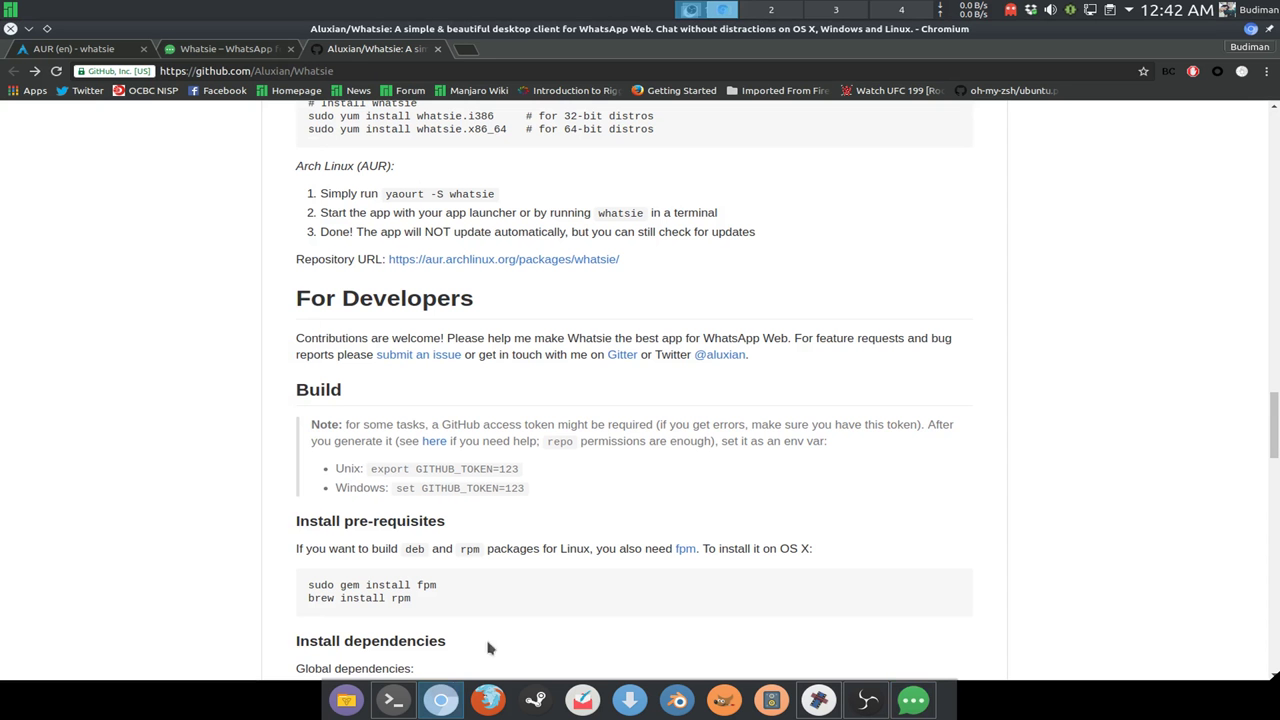
pyautogui.moveTo(1273, 425); pyautogui.dragTo(1264, 686)
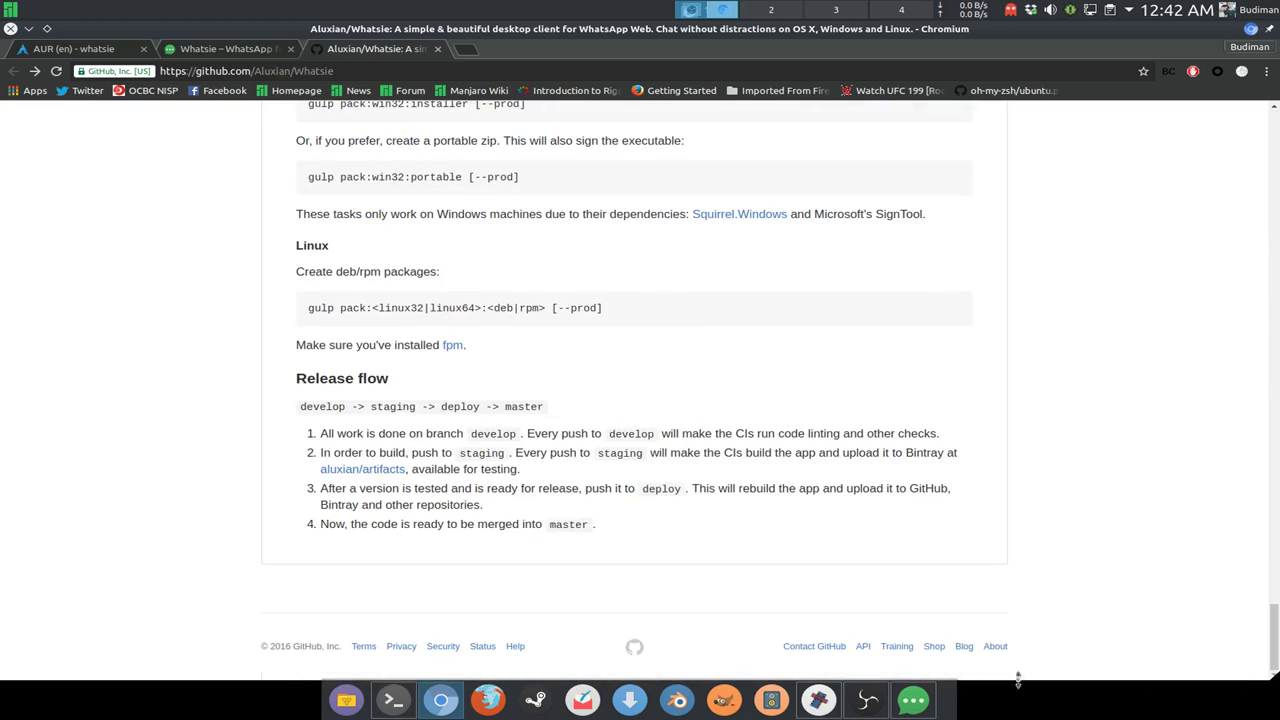
# Return to Whatsie, look over the available themes, and minimize the Whatsie window
pyautogui.click(920, 700)
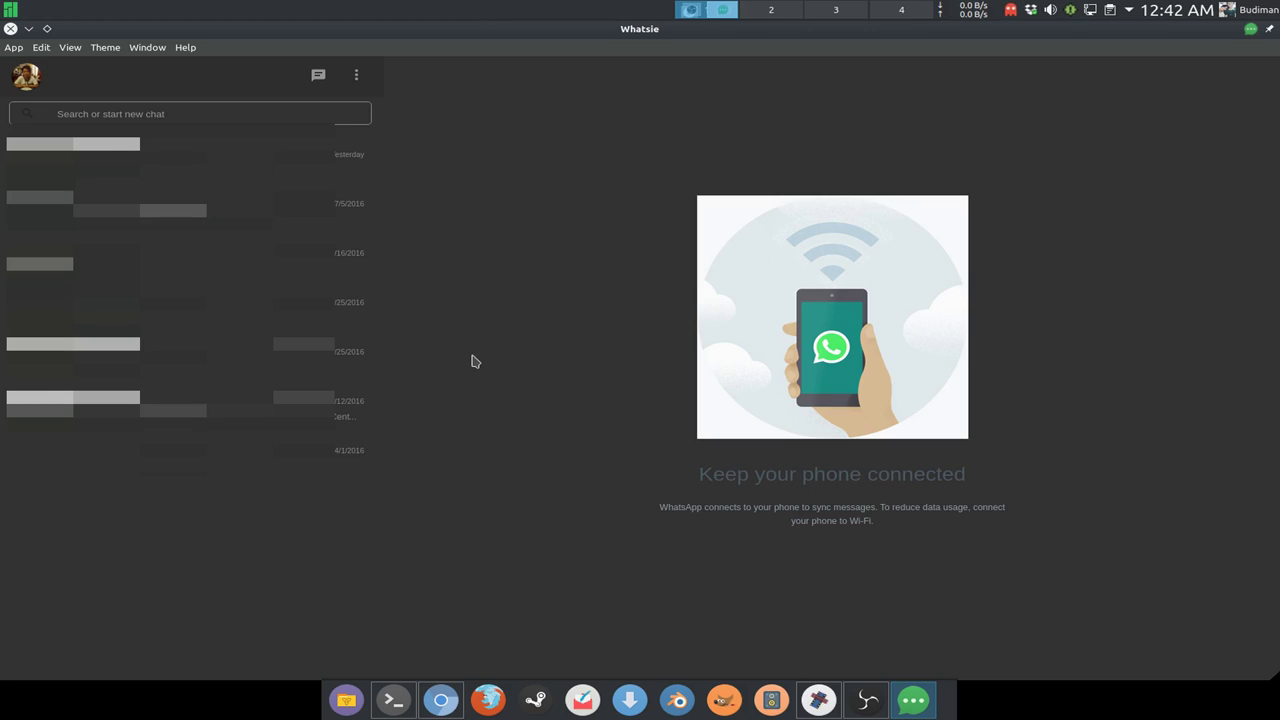
pyautogui.click(103, 48)
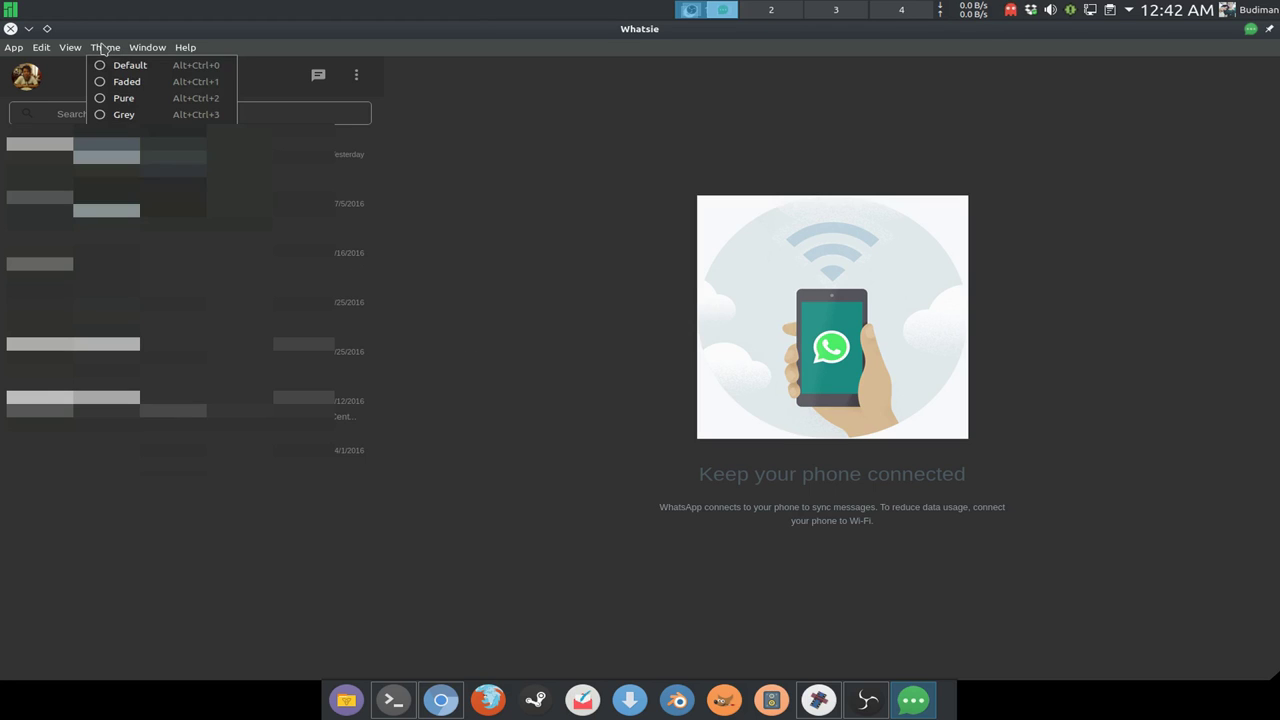
pyautogui.click(101, 49)
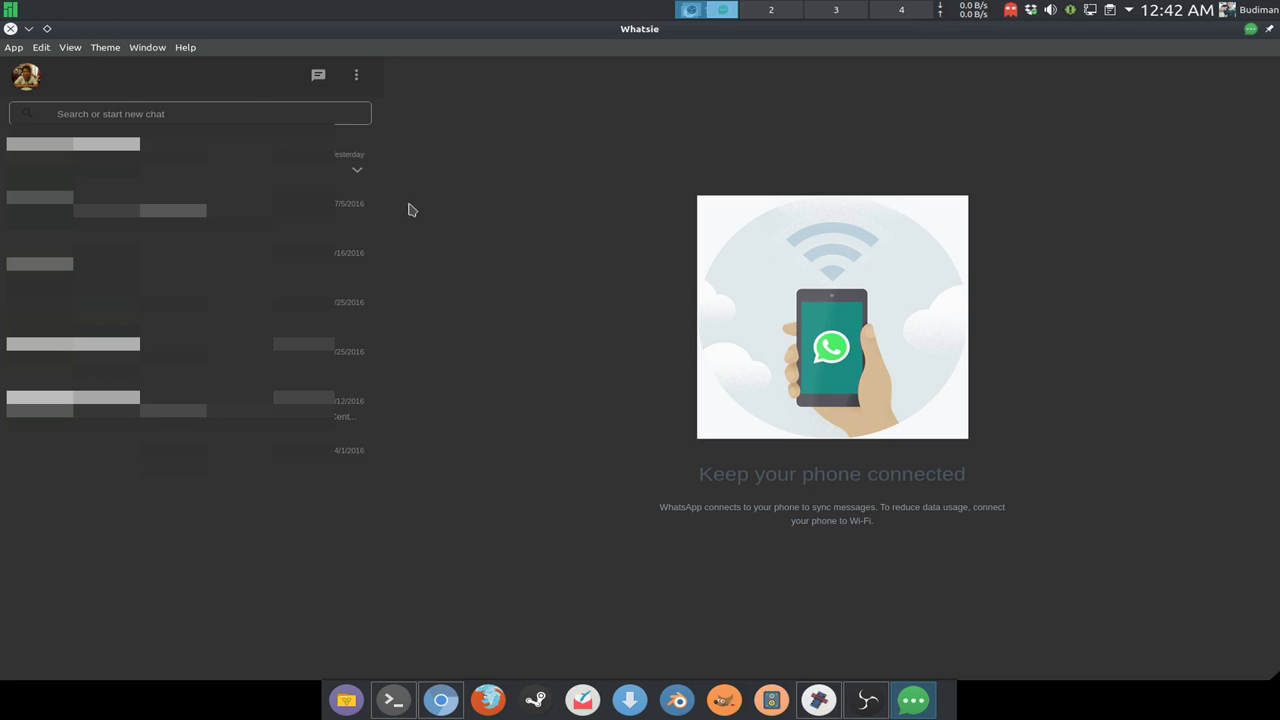
pyautogui.click(912, 700)
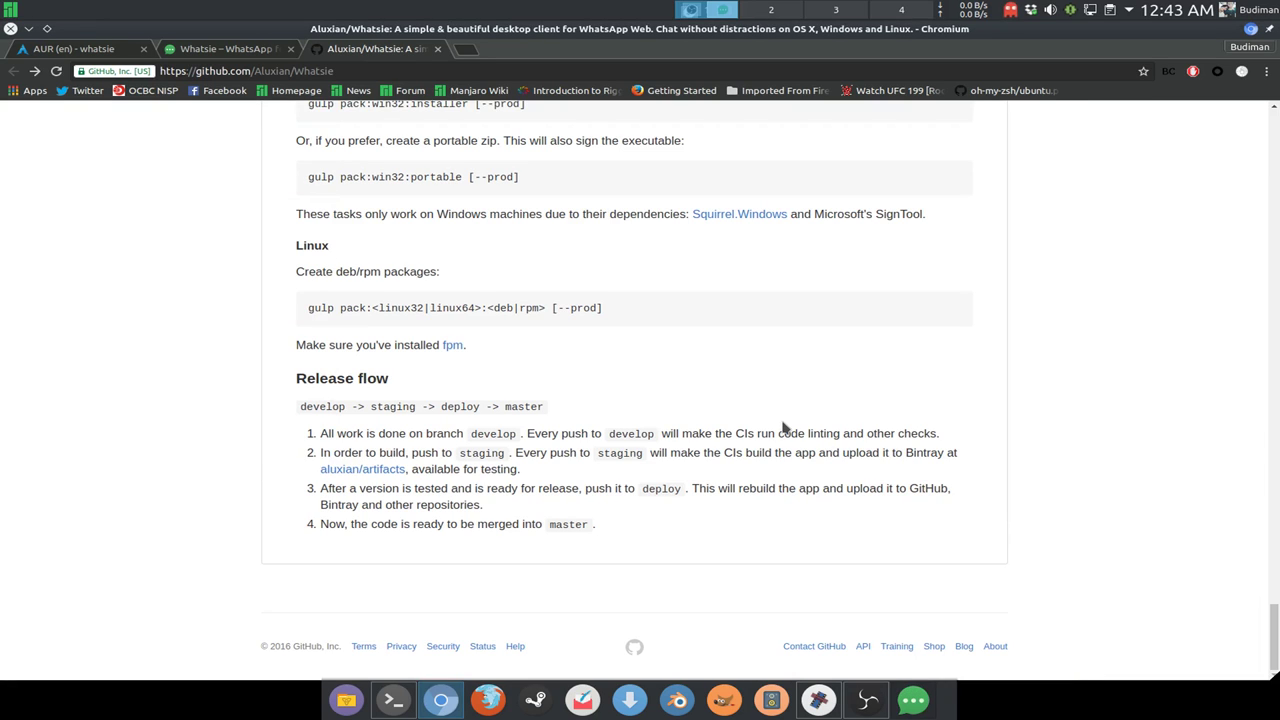